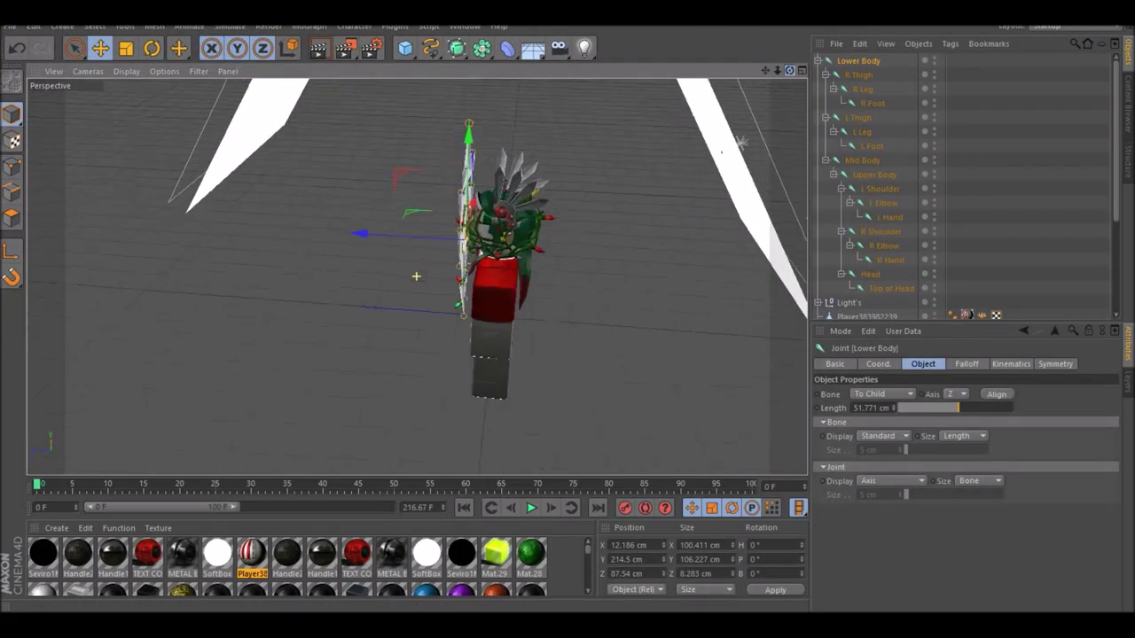
Step: Move the Lower Body joint rig about 84 cm along Z into the character and fine-tune its alignment with the body
drag(394, 238, 429, 247)
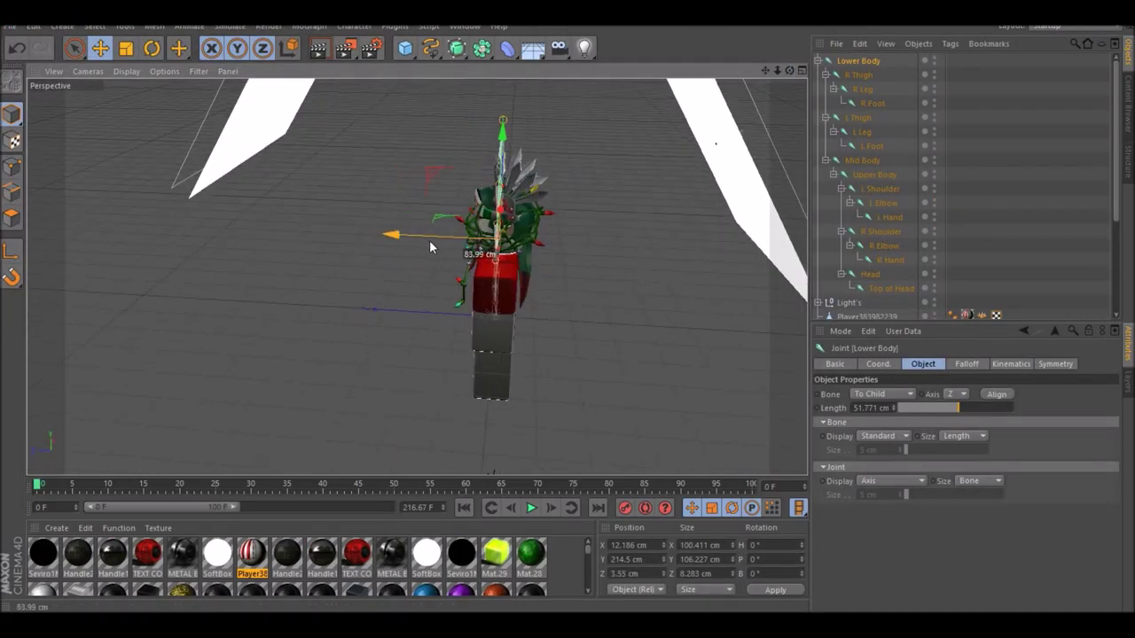
drag(789, 71, 931, 44)
drag(426, 189, 425, 199)
drag(343, 303, 352, 304)
click(778, 71)
drag(777, 71, 807, 71)
drag(789, 71, 785, 91)
click(349, 299)
key(ctrl+z)
drag(334, 302, 331, 302)
Step: Bind the left arm mesh to the L Shoulder, L Elbow and L Hand joints
click(480, 272)
click(479, 277)
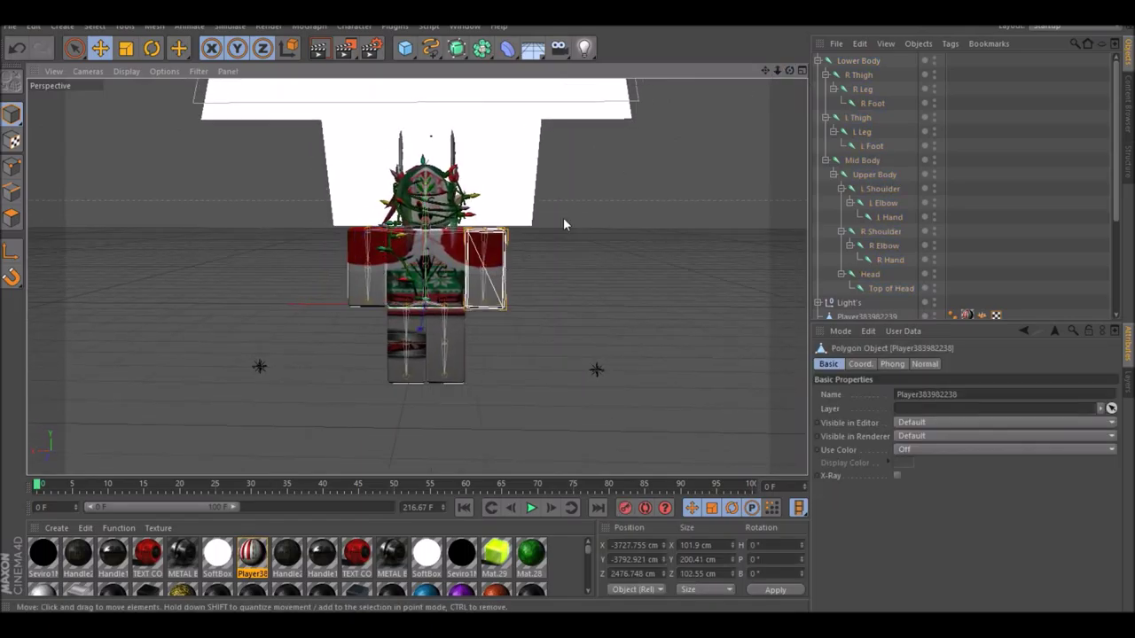
ctrl+click(879, 190)
shift+click(889, 218)
click(353, 28)
mouse_move(385, 61)
click(455, 80)
Step: Bind the right arm mesh to the R Shoulder, R Elbow and R Hand joints
click(368, 277)
ctrl+click(885, 232)
shift+click(890, 260)
click(354, 27)
click(455, 80)
Step: Bind the left leg mesh to the L Thigh, L Leg and L Foot joints
click(442, 344)
ctrl+click(859, 119)
shift+click(872, 146)
click(354, 28)
mouse_move(385, 61)
click(455, 79)
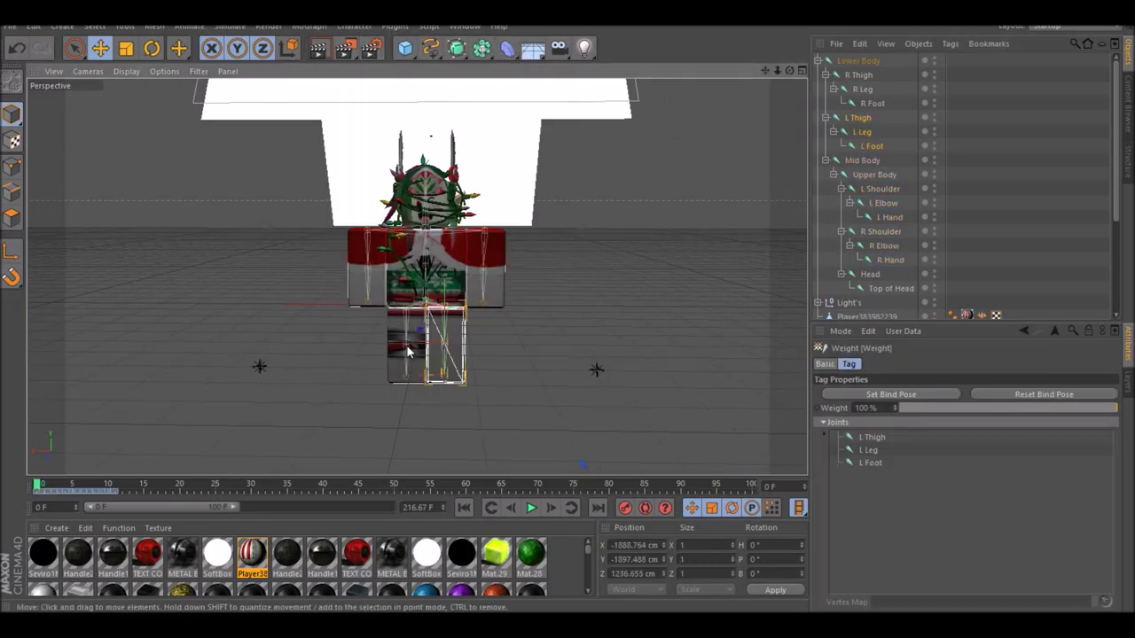
Step: Bind the right leg mesh to the R Thigh, R Leg and R Foot joints
click(407, 351)
ctrl+click(858, 76)
shift+click(872, 104)
click(354, 27)
click(451, 81)
Step: Bind the torso mesh to the Lower Body, Mid Body and Upper Body joints
scroll(564, 202, up, 2)
drag(790, 70, 458, 204)
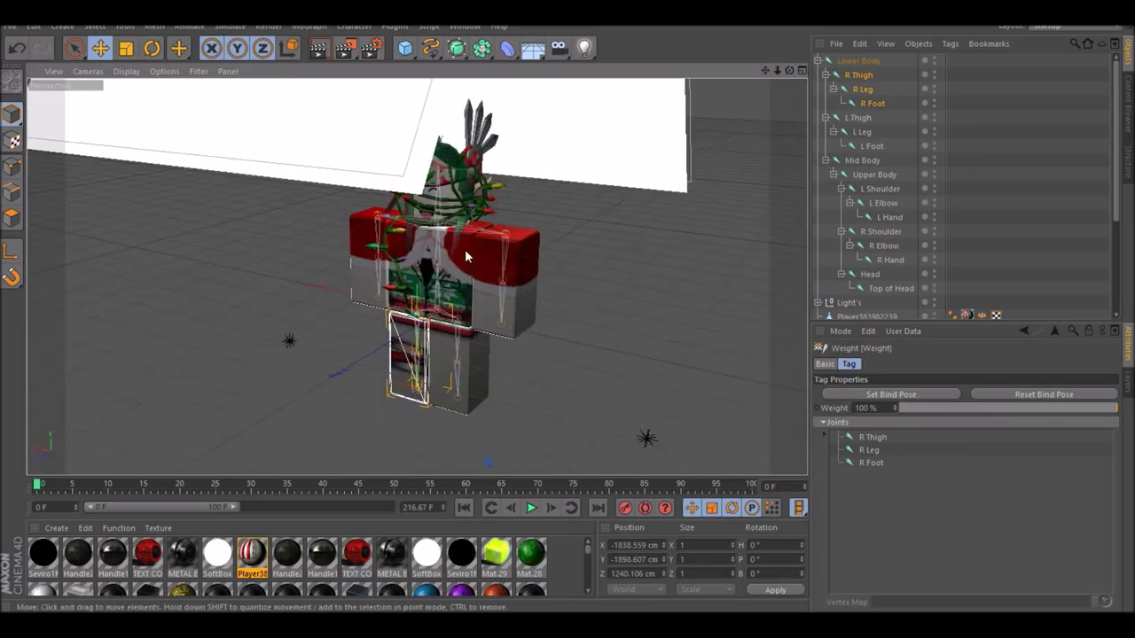
click(457, 205)
ctrl+click(862, 61)
ctrl+click(863, 161)
ctrl+click(873, 174)
click(356, 27)
click(452, 80)
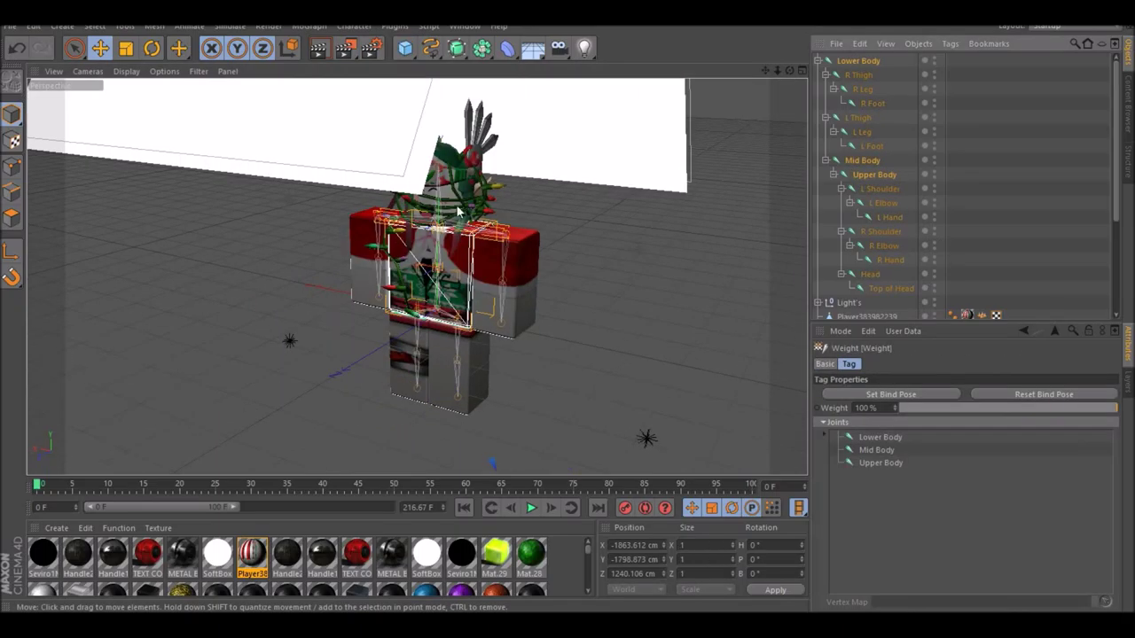
Step: Bind the head mesh to the Head and Top of Head joints
click(441, 208)
ctrl+click(870, 275)
ctrl+click(887, 288)
click(356, 27)
click(452, 80)
Step: Bind the accessory meshes around the character's head to the Head and Top of Head joints
click(479, 209)
ctrl+click(869, 275)
ctrl+click(888, 288)
click(356, 27)
mouse_move(381, 61)
click(452, 79)
click(482, 148)
ctrl+click(872, 274)
ctrl+click(887, 288)
click(359, 28)
click(452, 80)
Step: Undo the joint bindings made on the character meshes and clear the selection
click(450, 161)
click(354, 26)
click(408, 352)
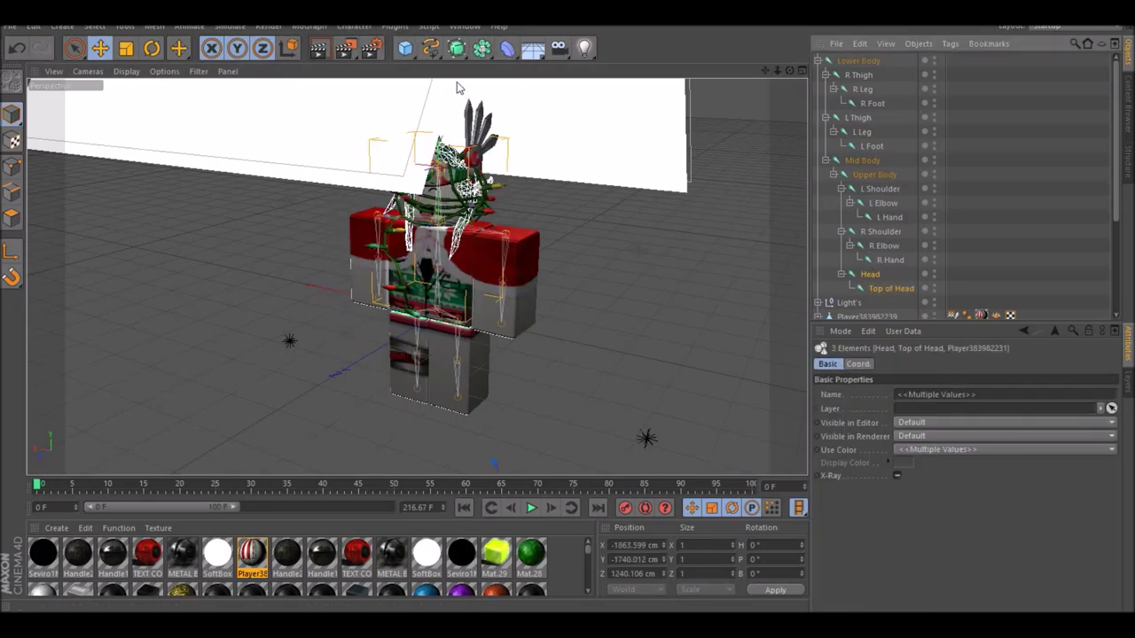
key(ctrl+z)
key(ctrl+z)
click(590, 311)
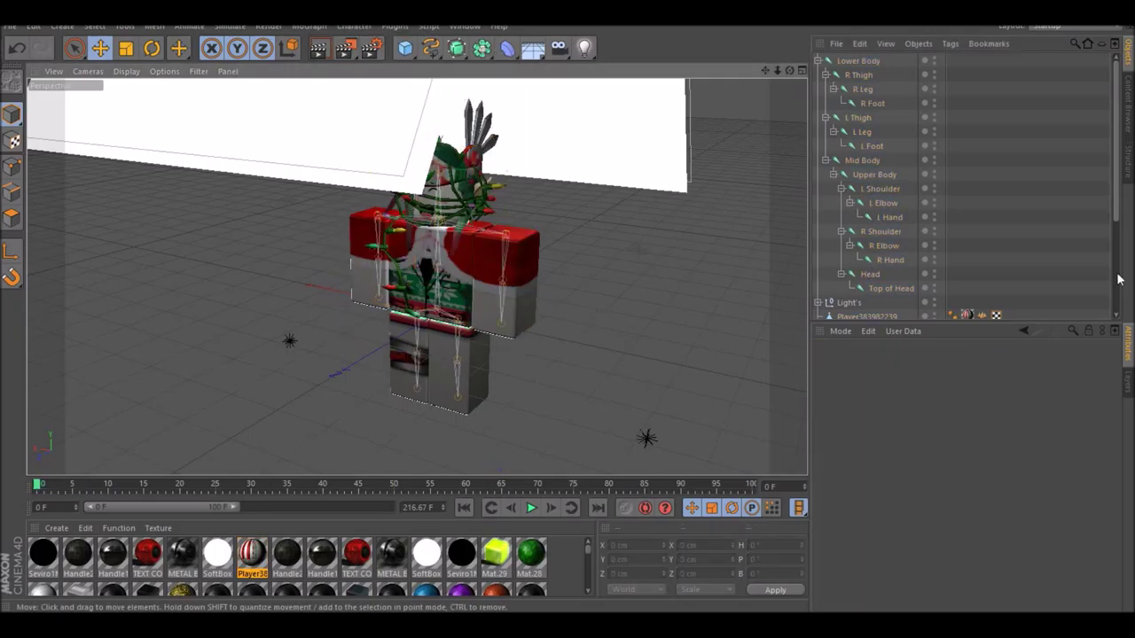
Step: Delete the normal tags from the eight player meshes below the first one and select those meshes
click(1117, 278)
click(984, 187)
double_click(891, 142)
click(791, 211)
click(791, 210)
click(981, 184)
shift+click(983, 285)
key(Delete)
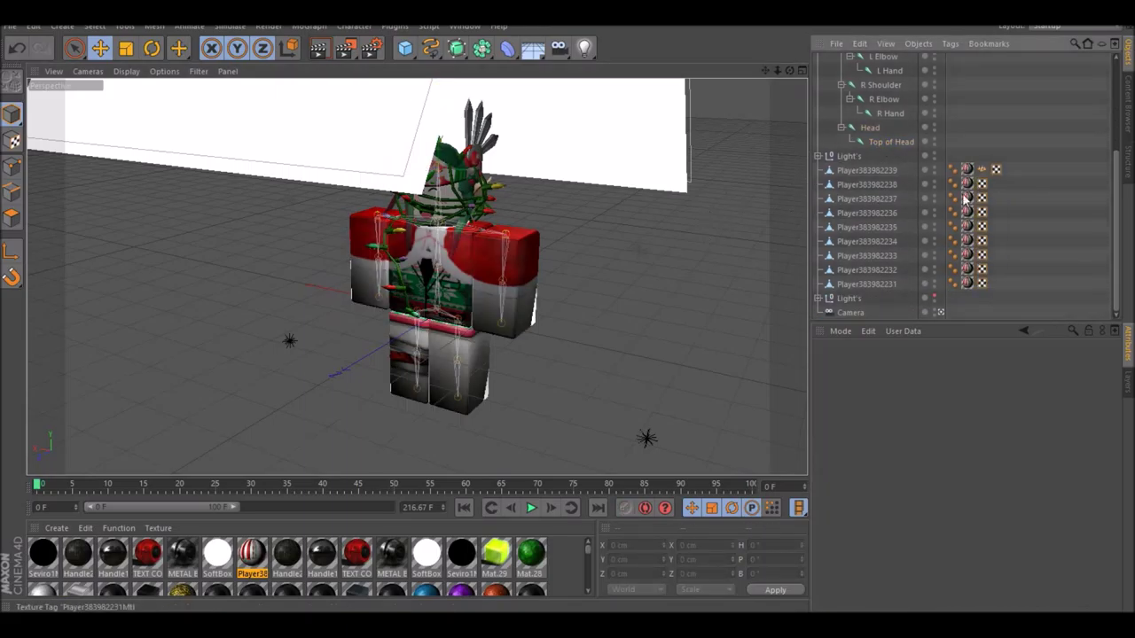
click(869, 184)
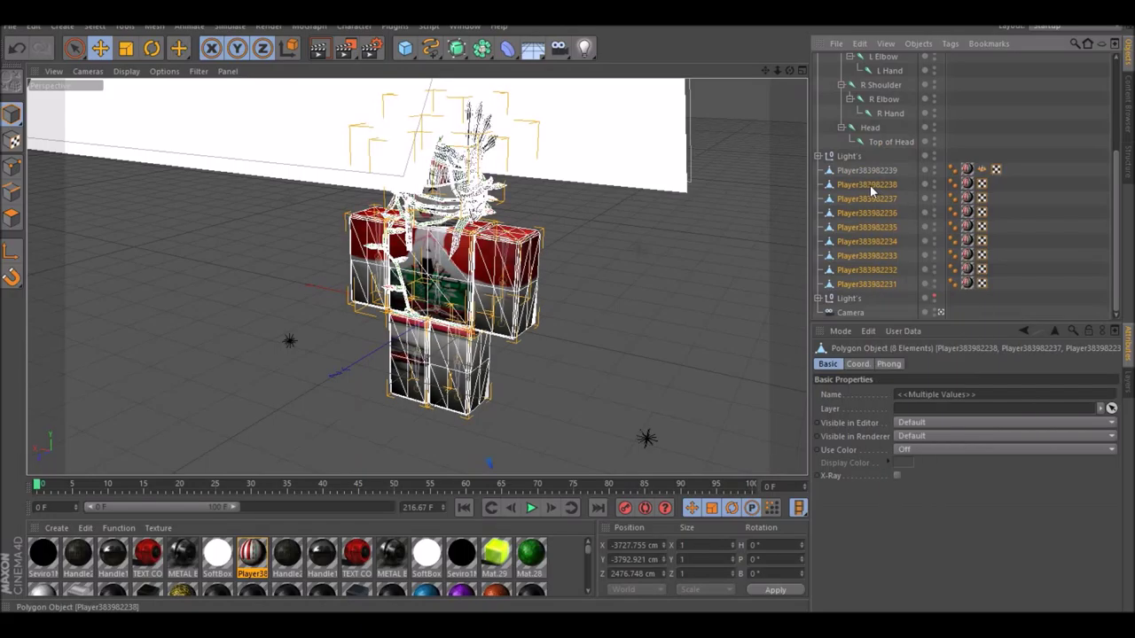
Step: Bind the subdivided left arm mesh to the L Shoulder, L Elbow and L Hand joints
drag(790, 71, 793, 102)
scroll(887, 85, up, 4)
ctrl+click(876, 189)
ctrl+click(881, 203)
ctrl+click(887, 217)
click(354, 28)
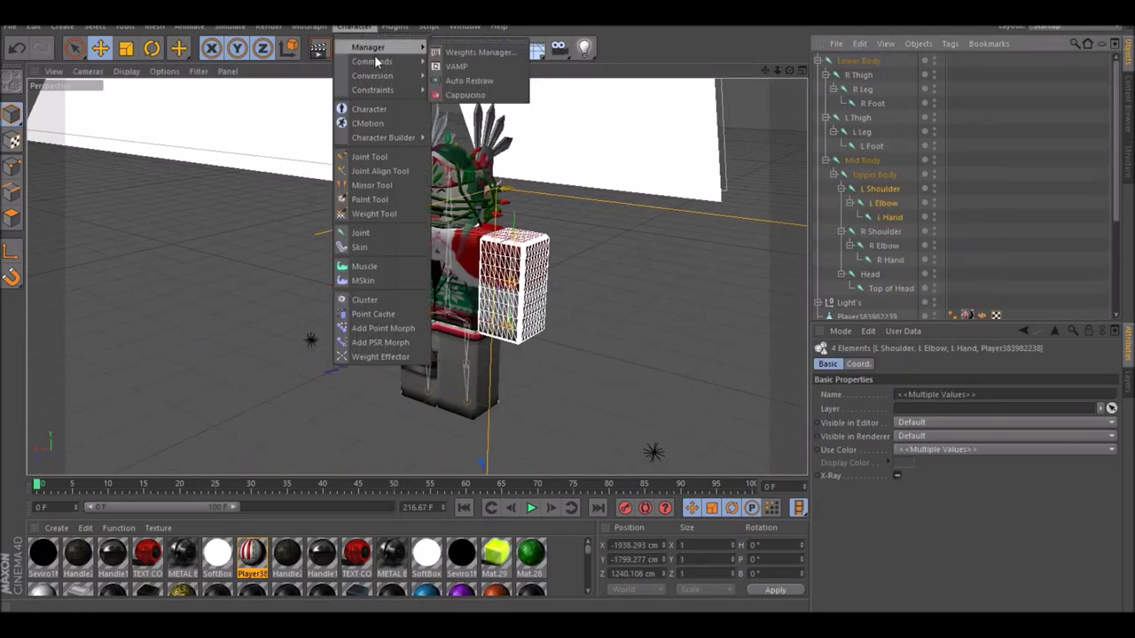
click(448, 99)
Step: Bind the Christmas light garland mesh to the Head and Top of Head joints
click(381, 266)
click(353, 28)
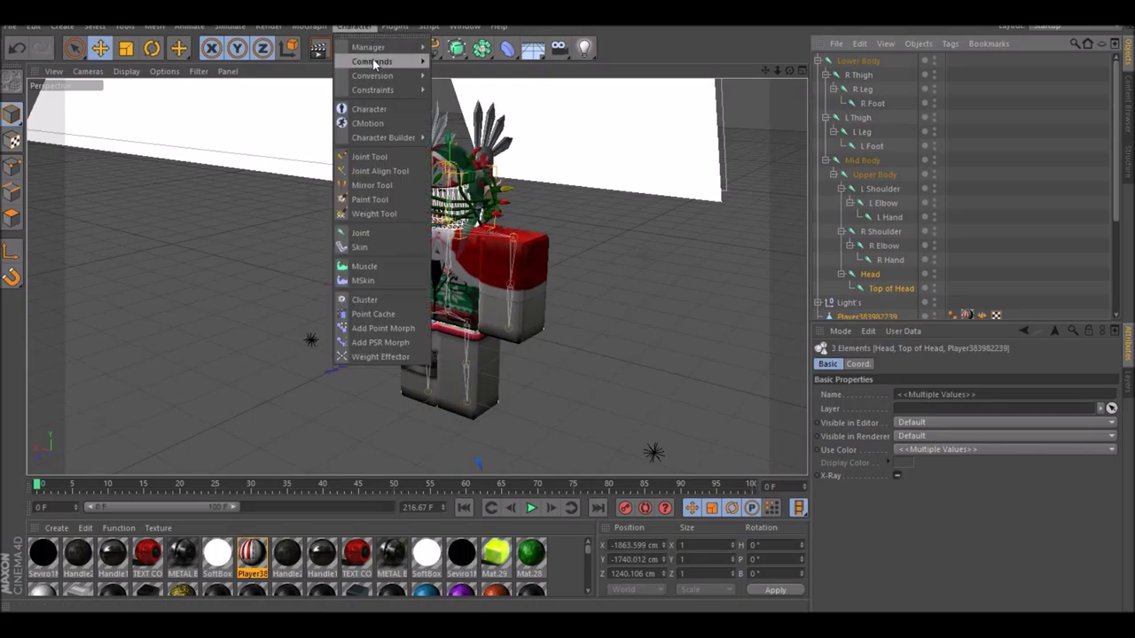
mouse_move(372, 60)
click(447, 99)
click(432, 133)
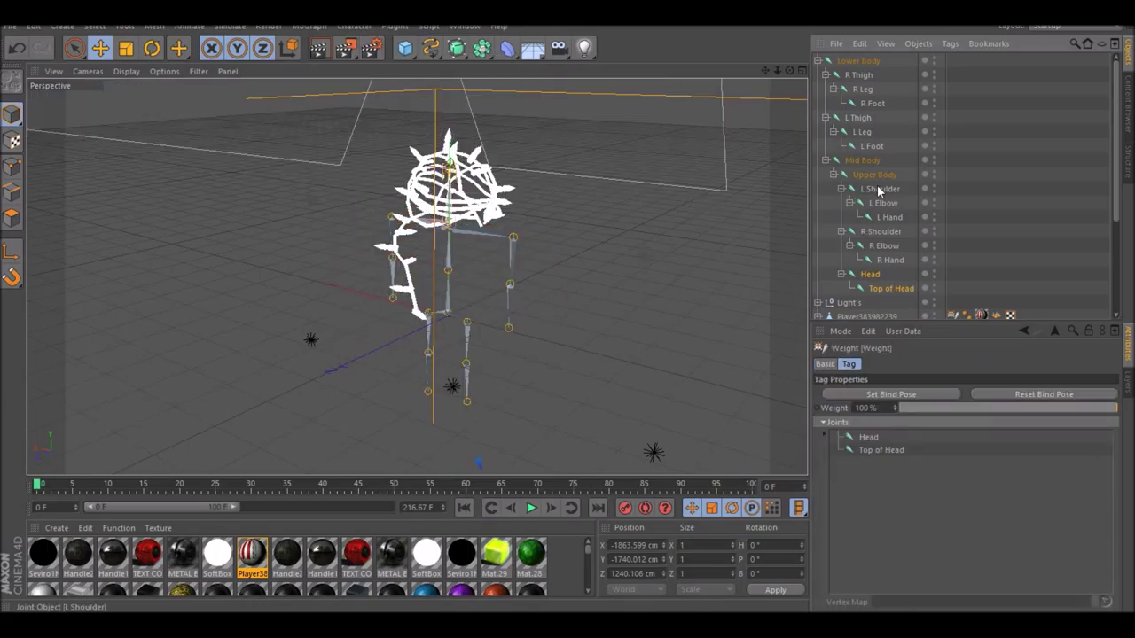
Step: Rotate the L Shoulder and L Elbow joints to raise the left arm into a bent waving pose
key(r)
drag(532, 257, 433, 209)
drag(789, 71, 716, 89)
click(883, 203)
drag(418, 186, 382, 121)
Step: Move the L Shoulder joint so the raised arm sits against the torso
click(880, 189)
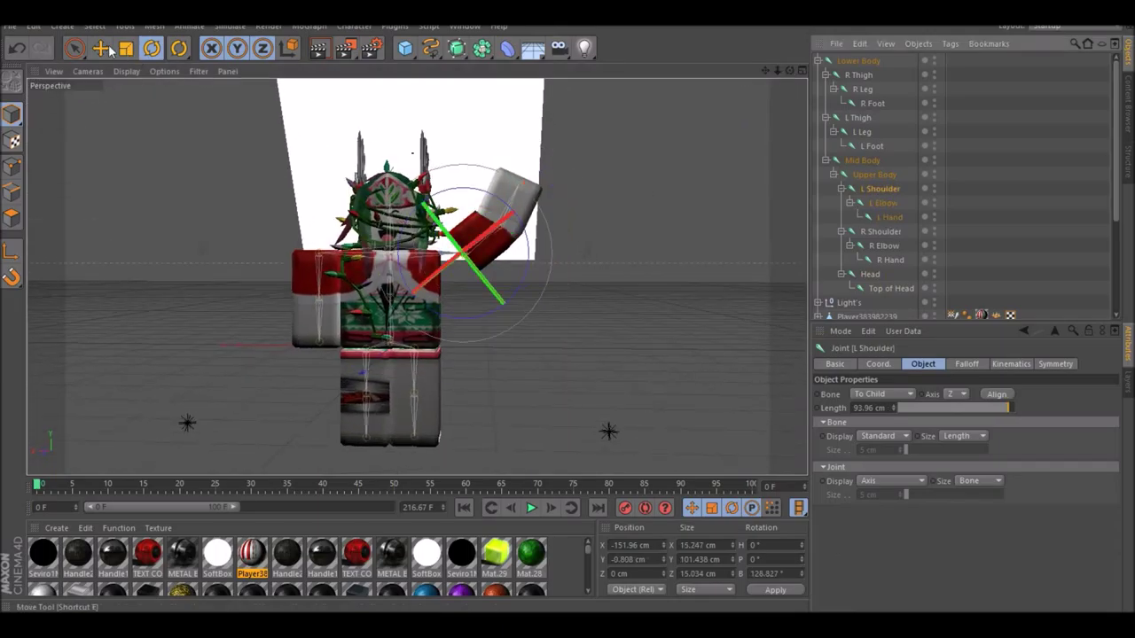
click(101, 49)
drag(391, 306, 373, 319)
mouse_move(472, 303)
mouse_down()
mouse_move(462, 293)
mouse_move(397, 300)
mouse_move(481, 320)
mouse_up()
click(545, 284)
mouse_move(413, 153)
mouse_down()
mouse_move(410, 200)
mouse_move(368, 213)
mouse_up()
Step: Rotate the Head joint slightly
click(870, 274)
click(152, 49)
drag(434, 243, 439, 244)
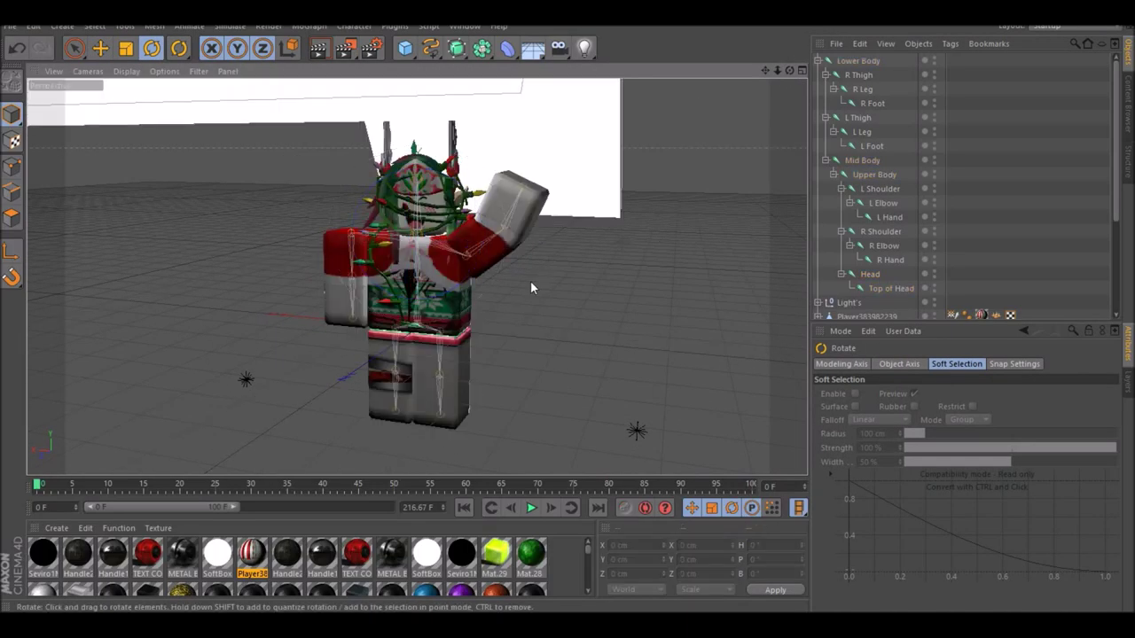
Step: Rotate the L Thigh and R Thigh joints slightly to give the legs a natural stance
click(449, 370)
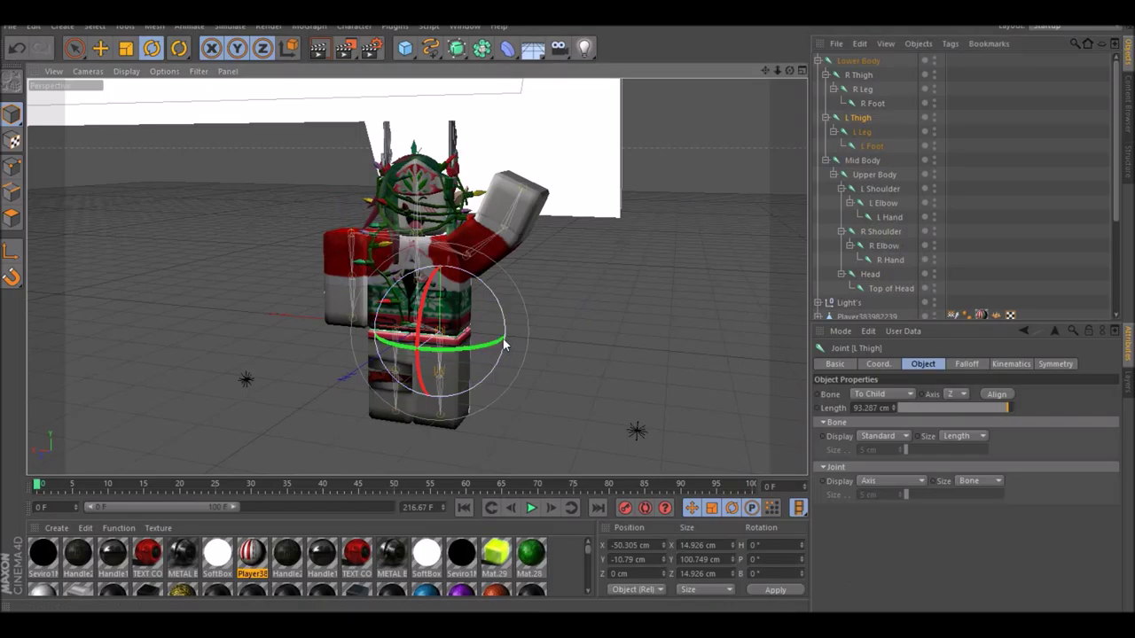
drag(502, 338, 501, 344)
click(859, 76)
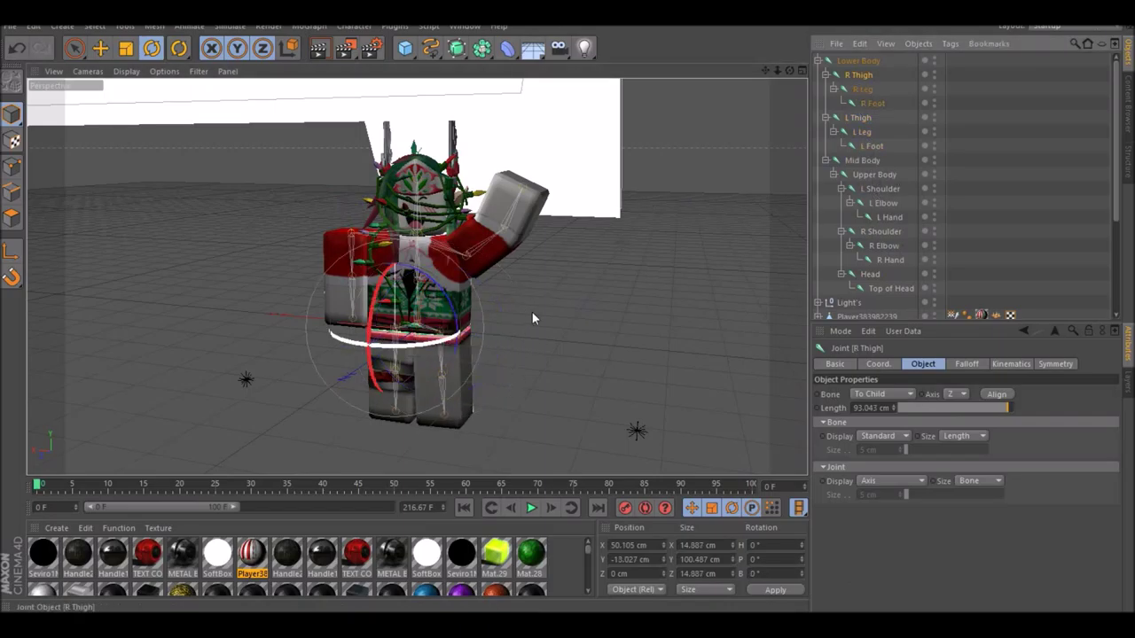
drag(370, 331, 374, 383)
click(864, 90)
click(967, 168)
Step: Pose the right arm and torso with small rotations of the R Shoulder, R Elbow and Mid Body joints
click(880, 232)
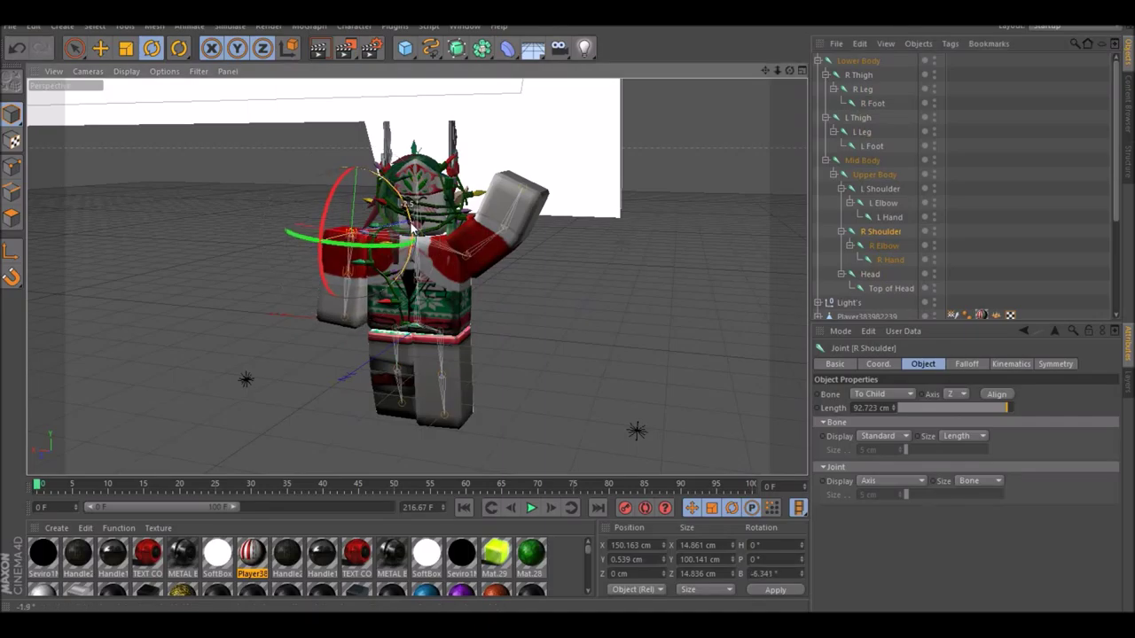
click(887, 247)
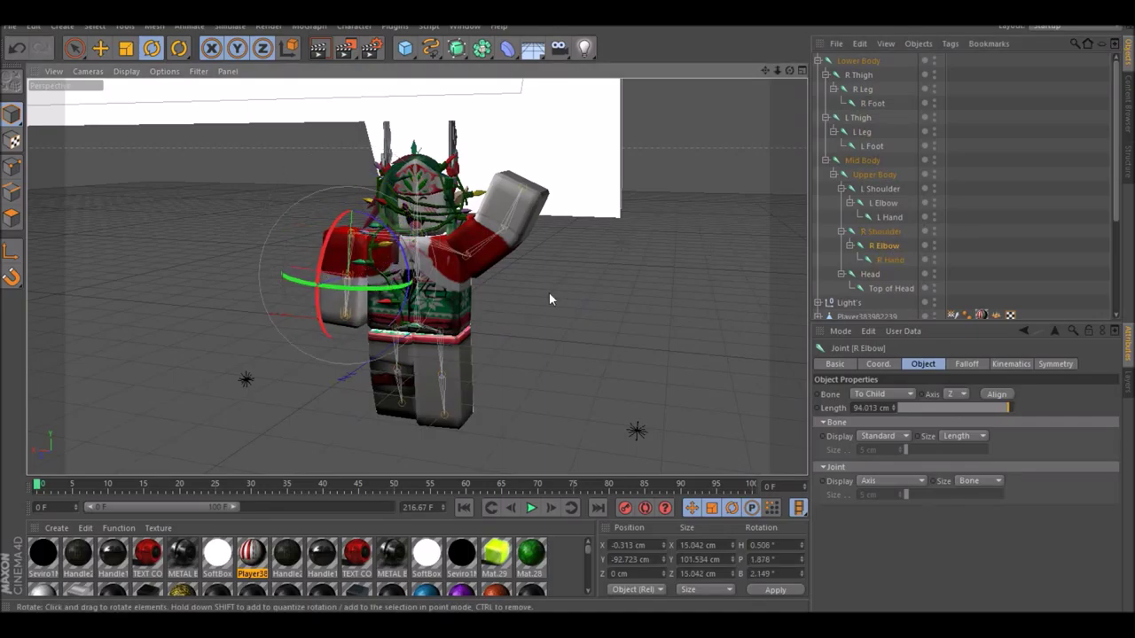
click(867, 161)
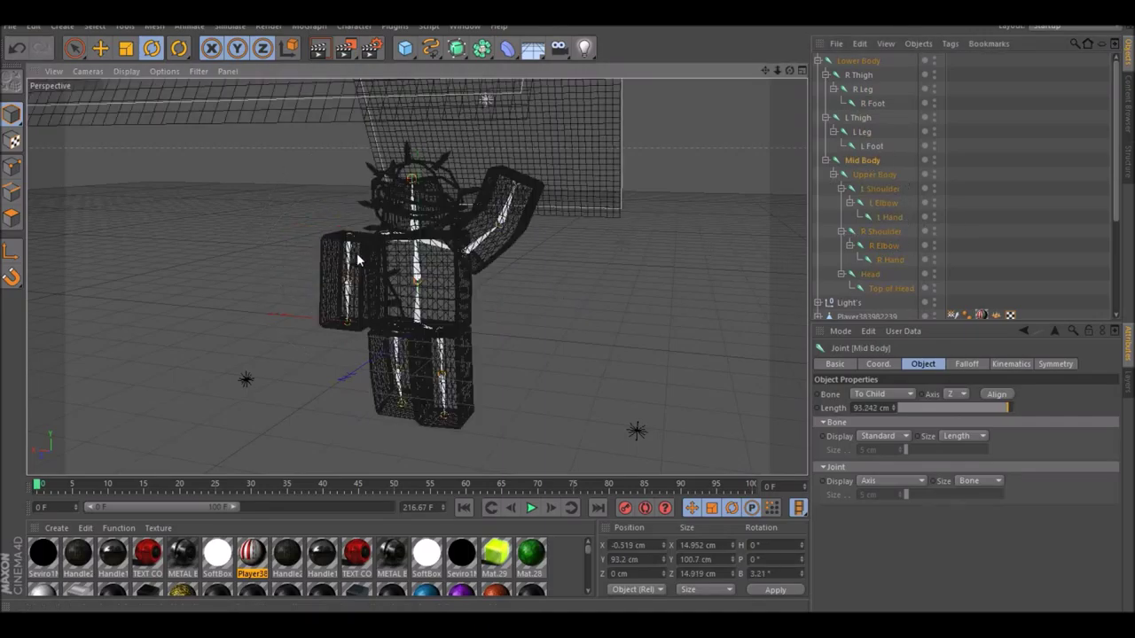
click(557, 328)
Step: Add an area light and move it in front of the character, to about Y 88 cm and Z 519 cm
drag(773, 70, 780, 60)
click(585, 48)
click(707, 91)
key(e)
drag(378, 351, 236, 420)
drag(299, 298, 299, 238)
Step: Set the new area light's intensity to 45%
click(847, 61)
drag(896, 449, 796, 352)
text(45)
key(Return)
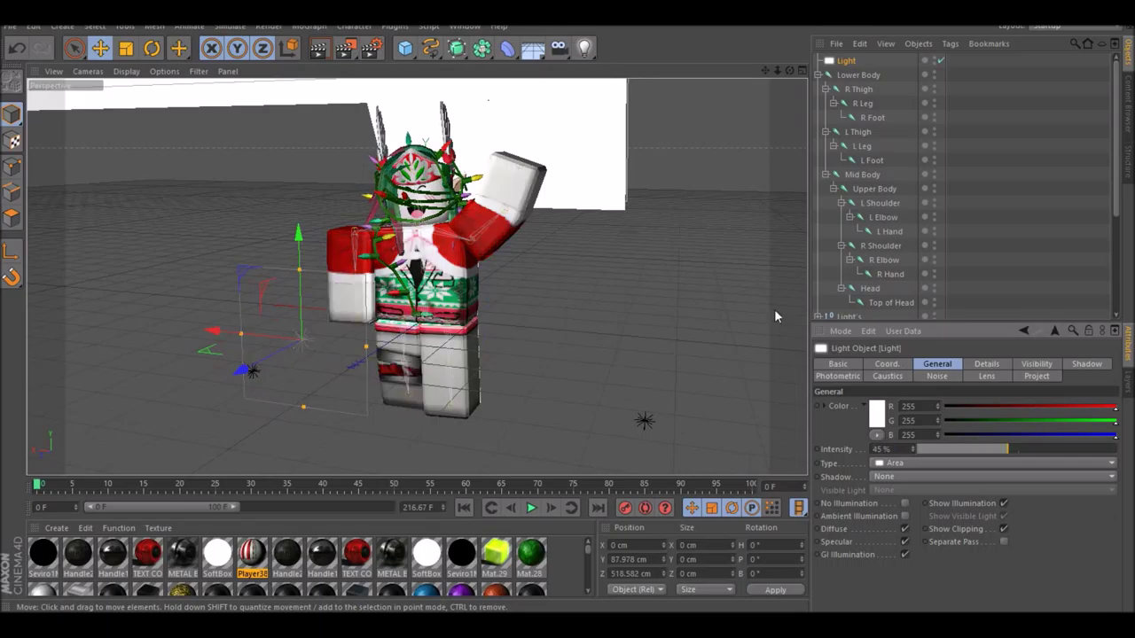
Step: Name the render output file Christmas in the render save settings
click(370, 48)
text(Christmas)
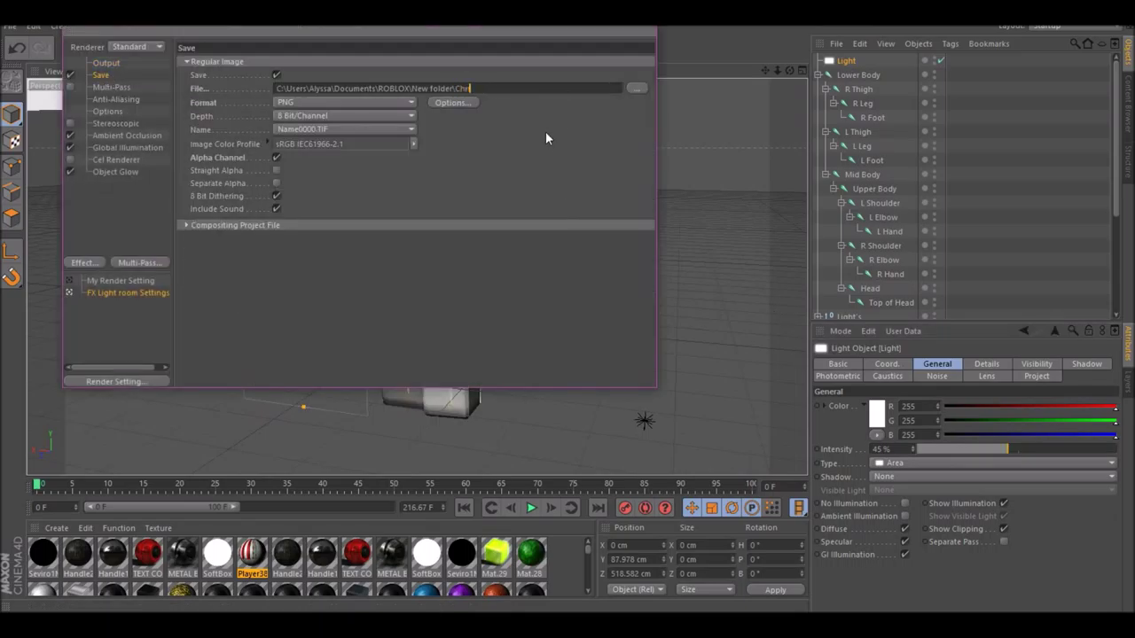
key(shift+r)
key(Escape)
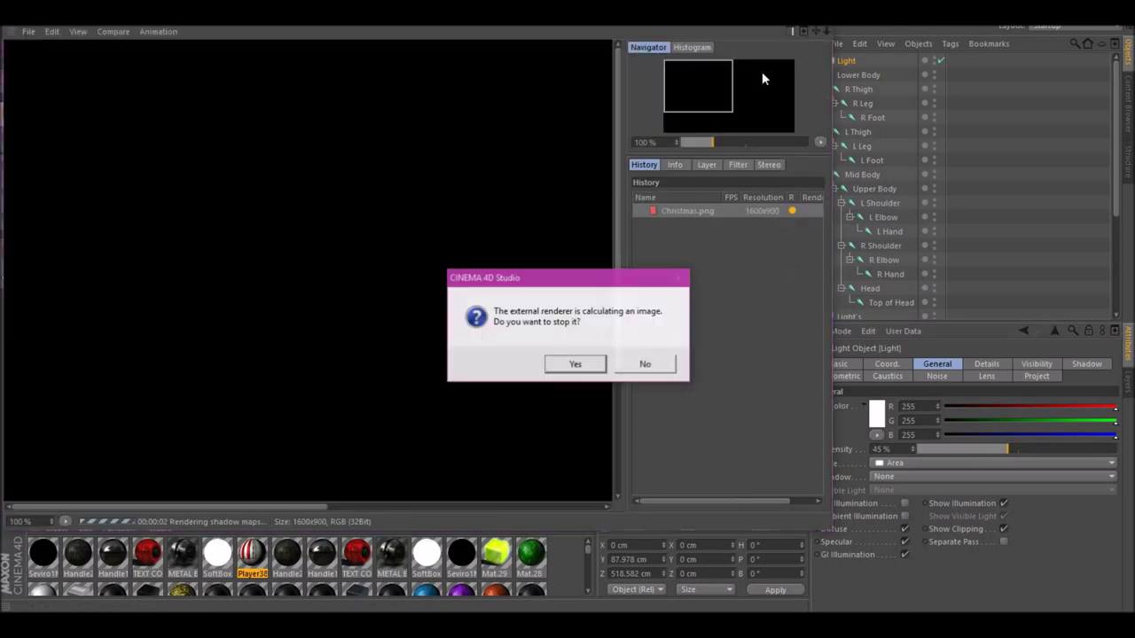
key(Return)
Step: Frame the character closer in the view and render it to the Picture Viewer
mouse_move(776, 71)
mouse_down()
mouse_move(759, 72)
mouse_move(798, 71)
mouse_move(760, 96)
mouse_move(799, 74)
mouse_up()
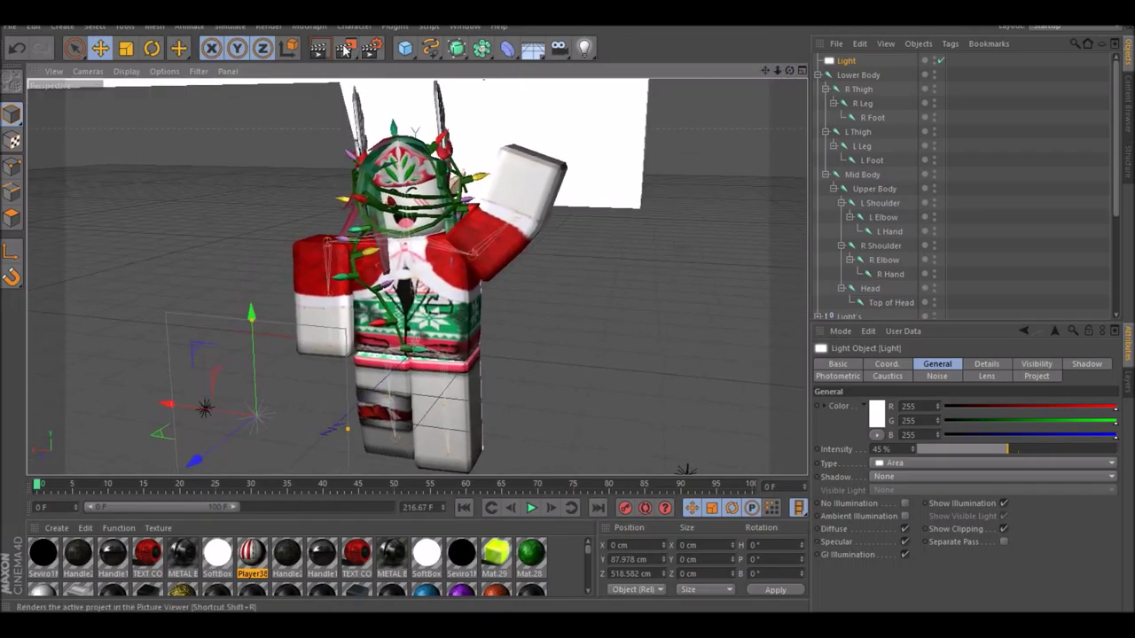
click(346, 50)
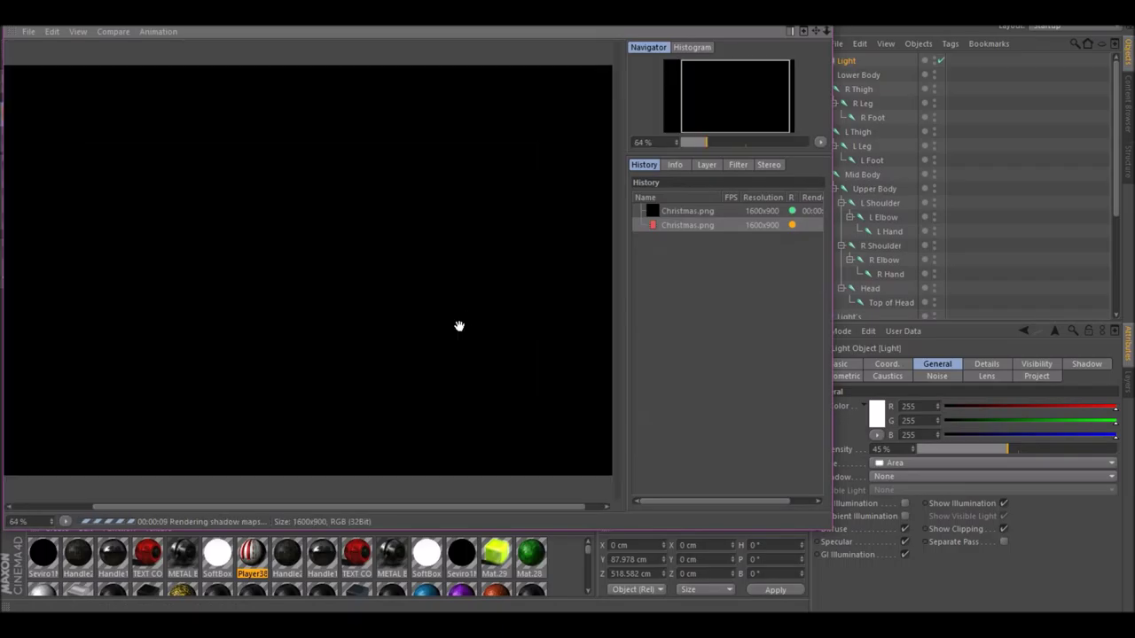
scroll(447, 395, down, 4)
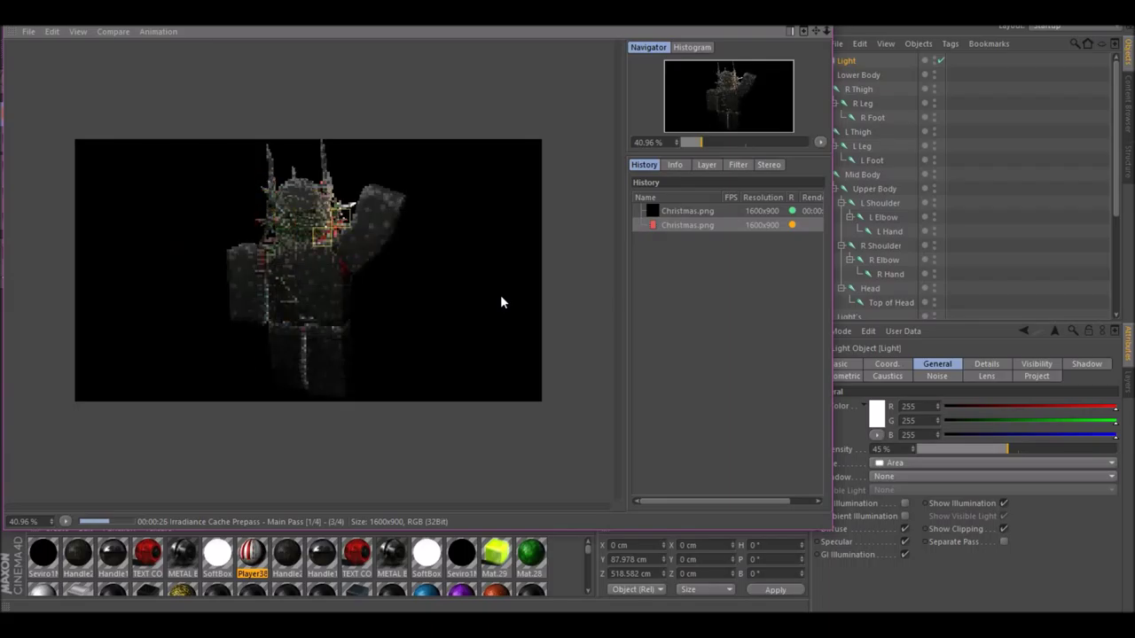
scroll(501, 297, up, 1)
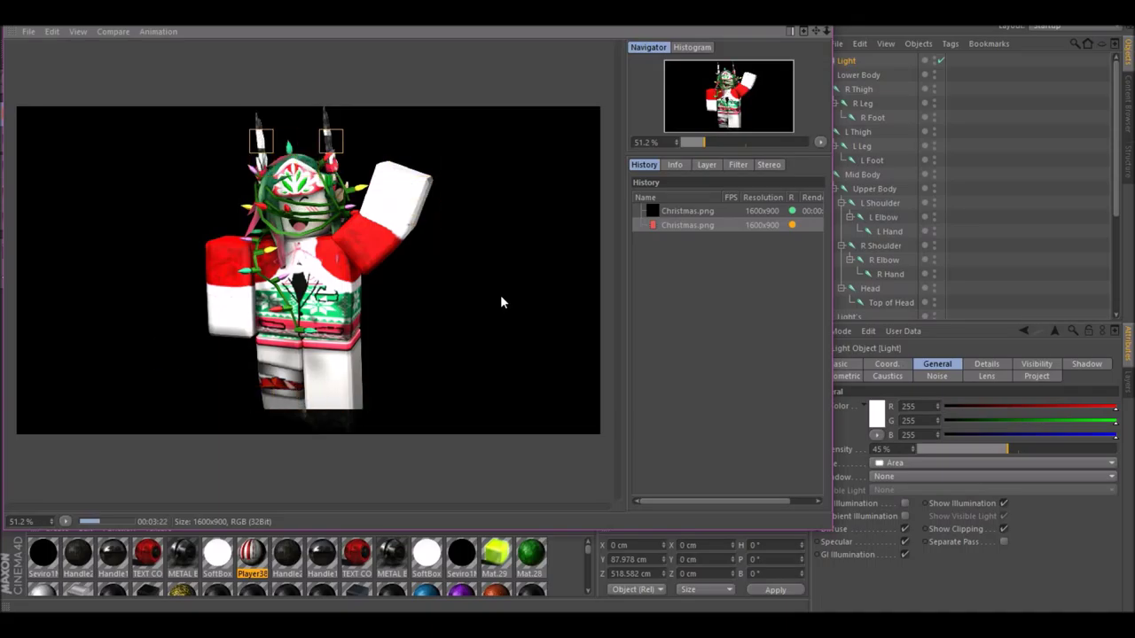
Step: Save the finished Christmas.png render from the render history
right_click(696, 226)
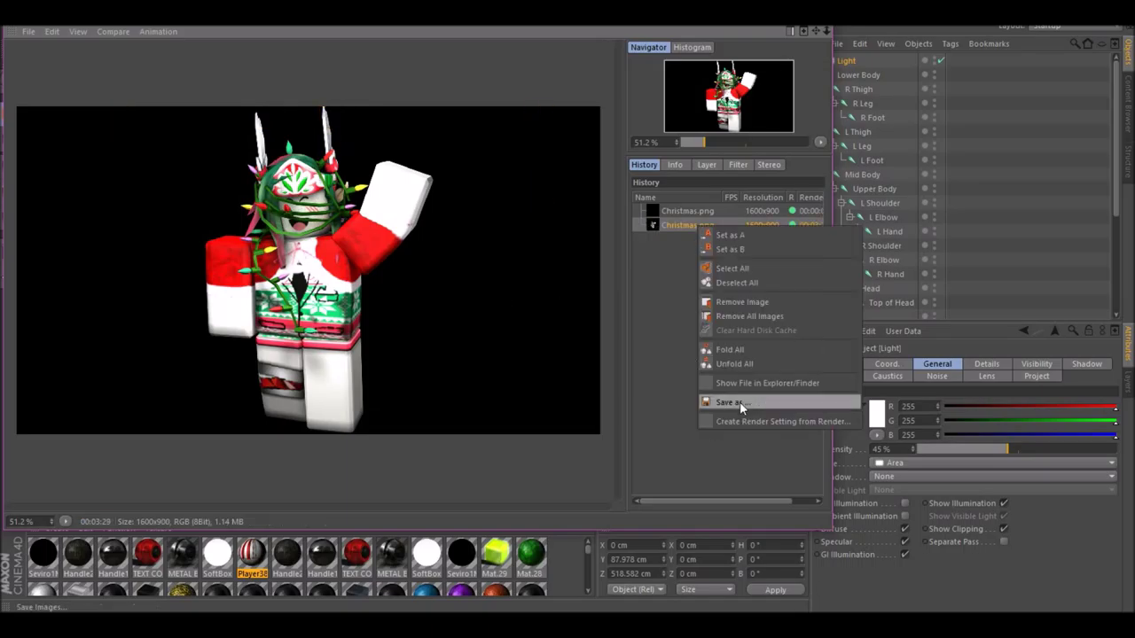
click(736, 420)
click(709, 535)
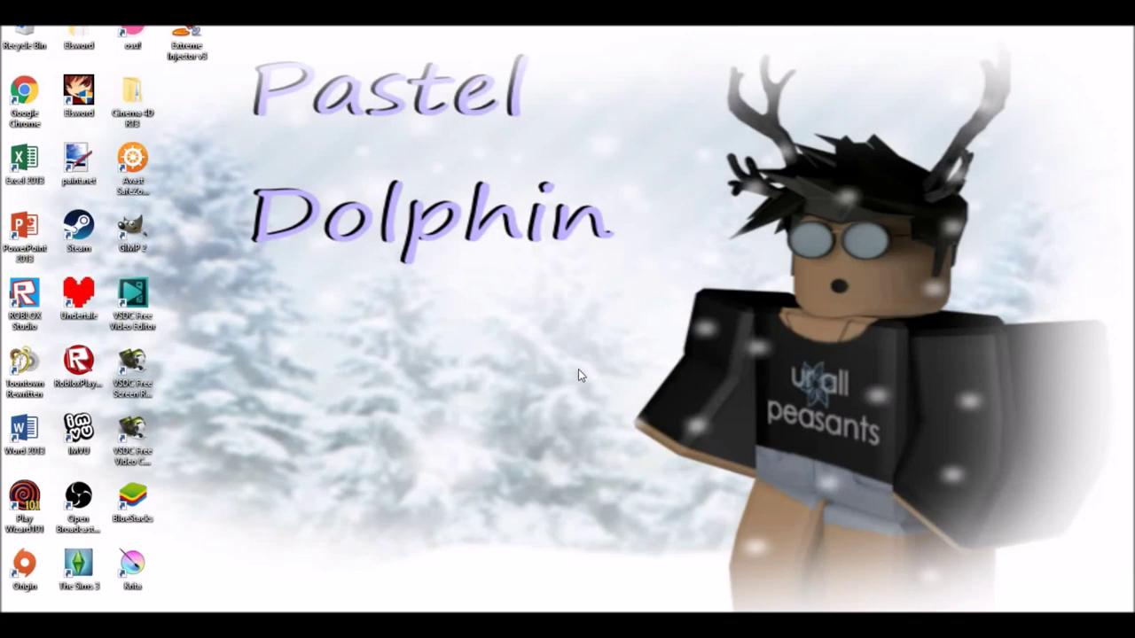
Step: Switch to Chrome and search Google Images for "christmas background"
text(christmas bac)
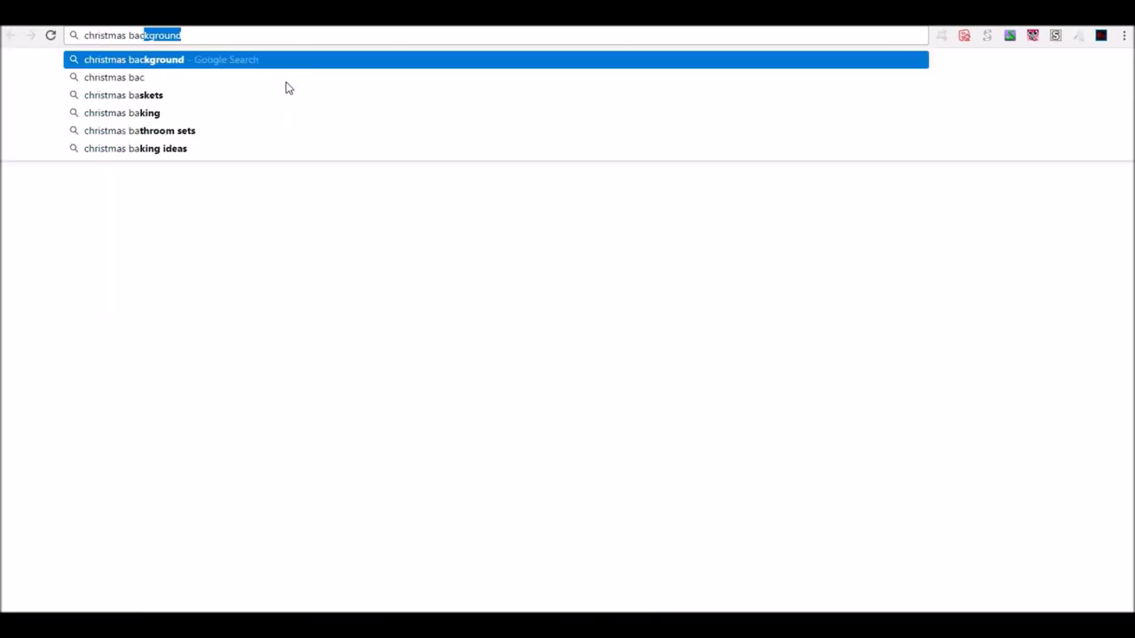
text(k)
key(Return)
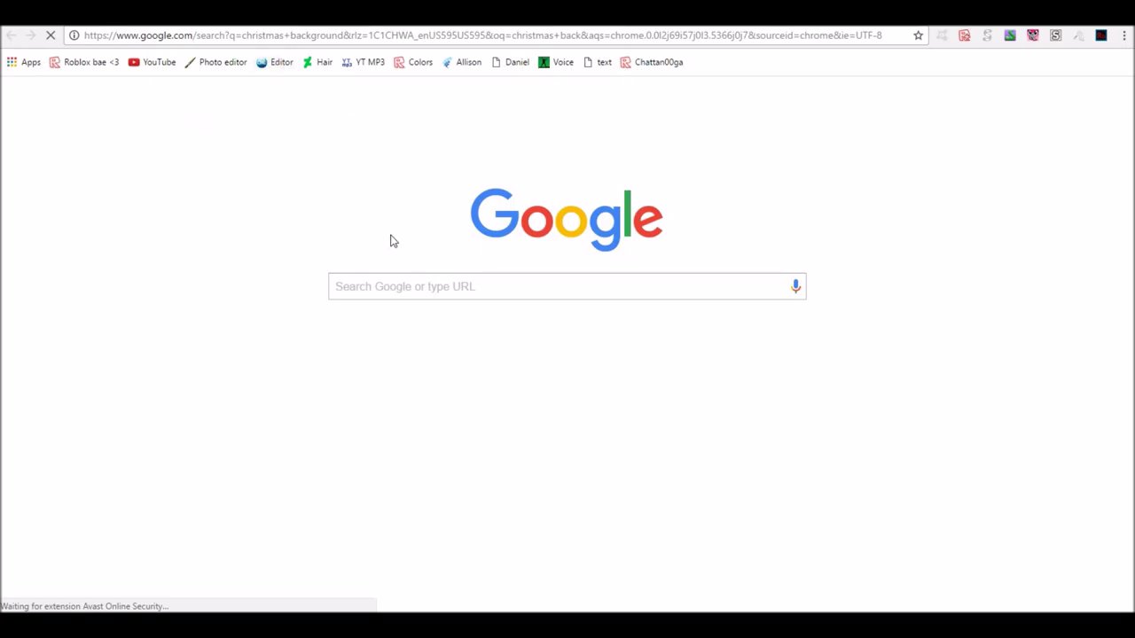
click(152, 112)
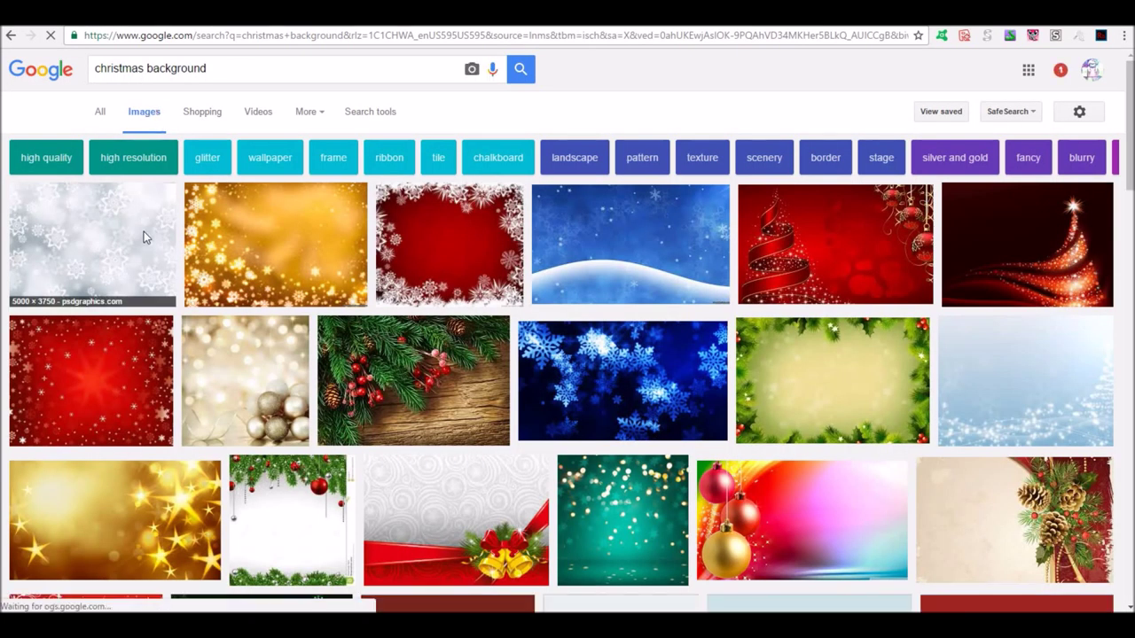
Step: Preview the silver snowflake background and several of its related images, and open the full set of related images
click(144, 231)
click(850, 401)
click(915, 395)
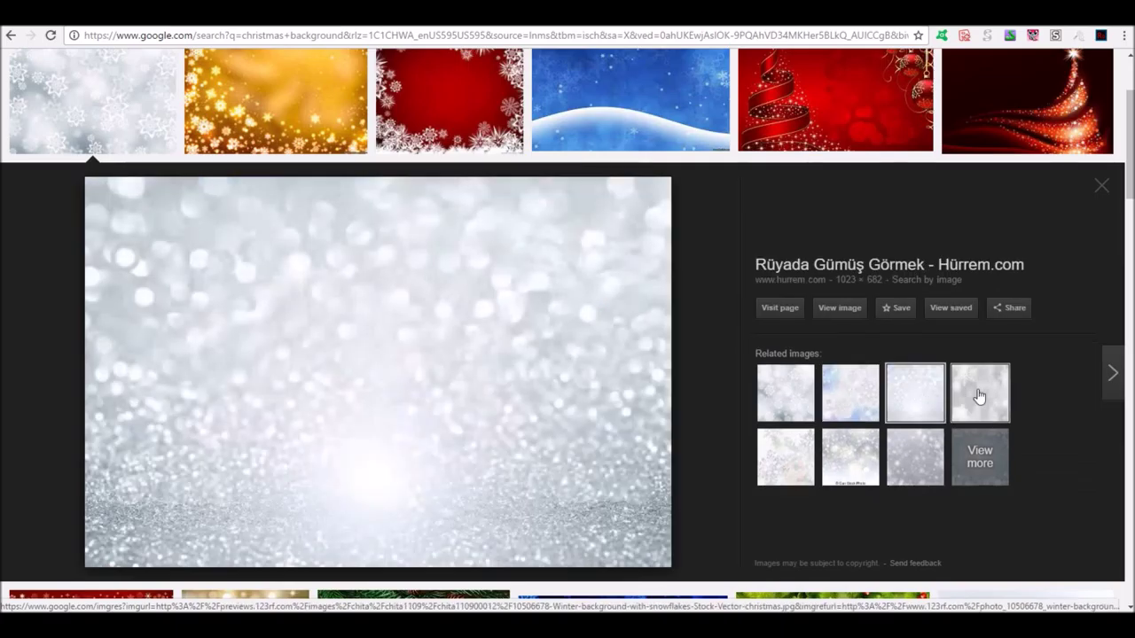
click(960, 399)
click(856, 461)
click(908, 445)
click(967, 441)
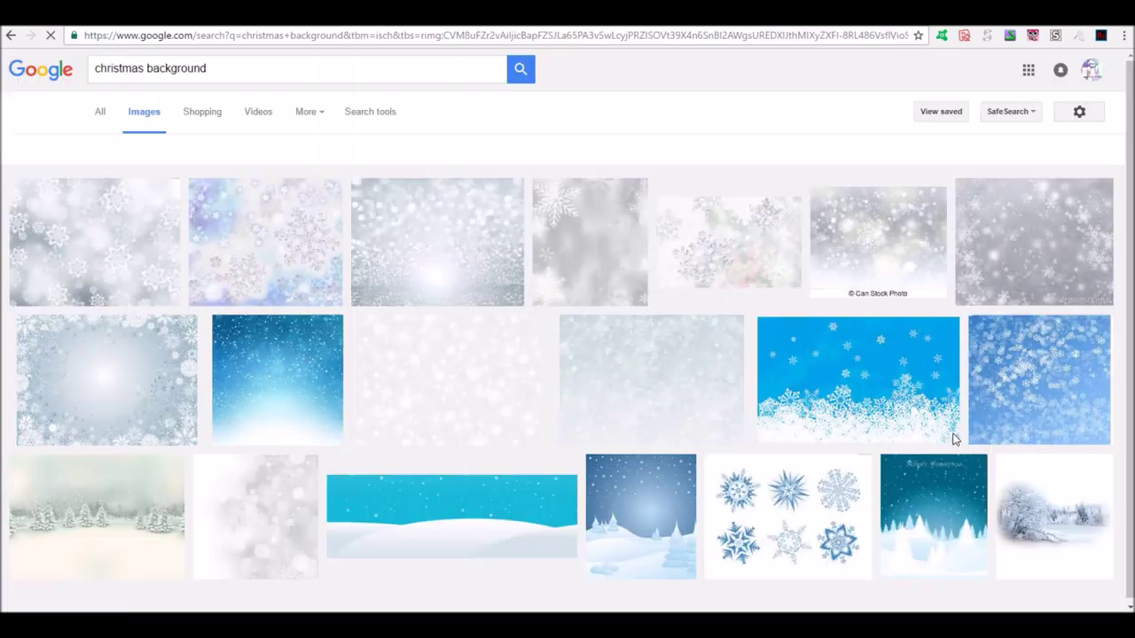
Step: Look through the related images and preview a white bokeh snow background and other results
scroll(497, 372, down, 3)
click(413, 213)
scroll(444, 226, down, 4)
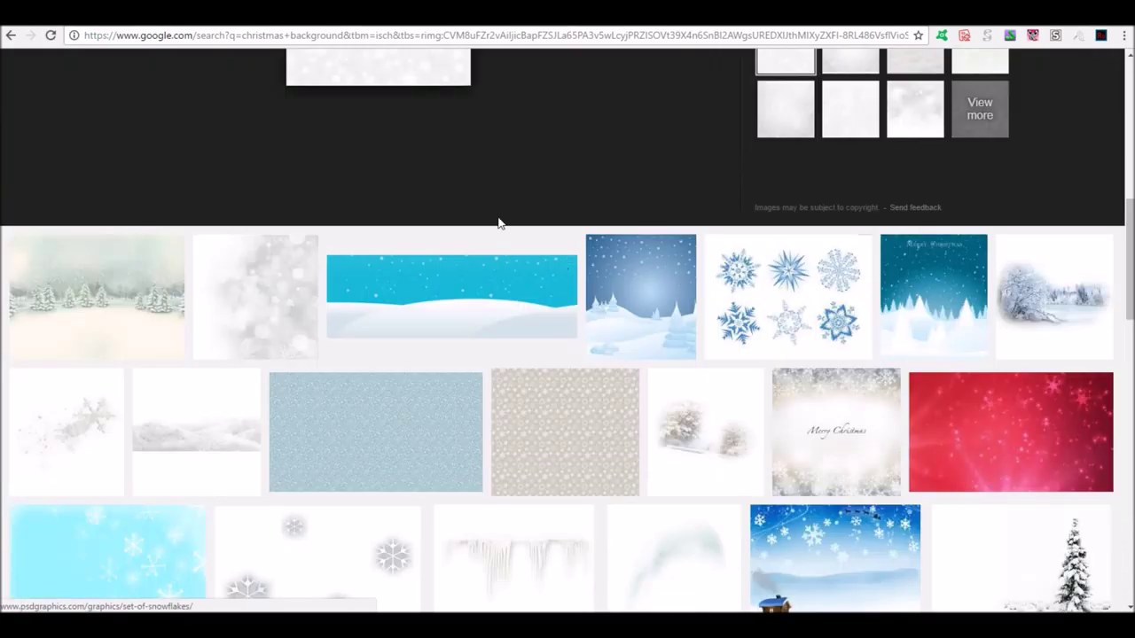
scroll(532, 302, down, 3)
click(511, 324)
Step: Copy the transparent four-snowflake clip art from its preview and paste it into the blank image in paint.net
click(337, 124)
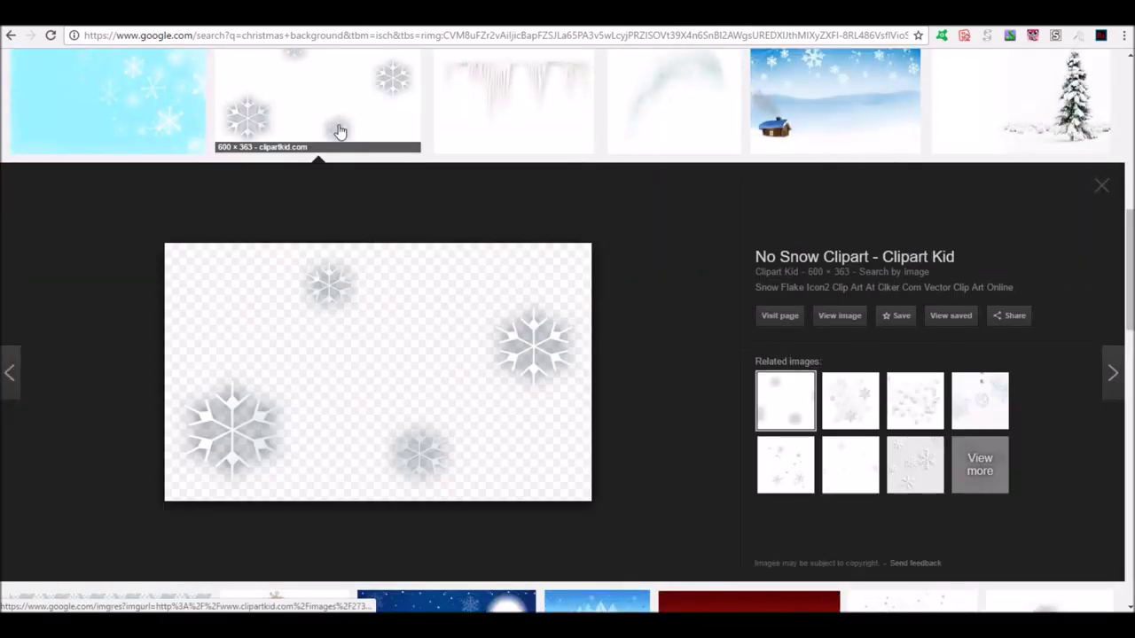
right_click(498, 385)
click(538, 531)
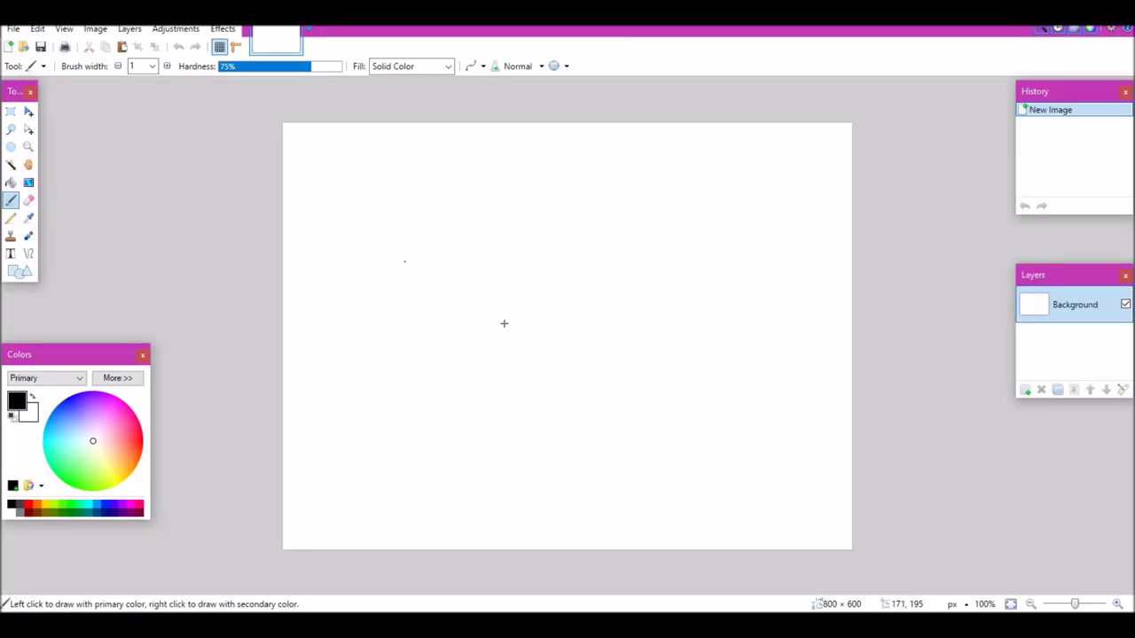
key(ctrl+v)
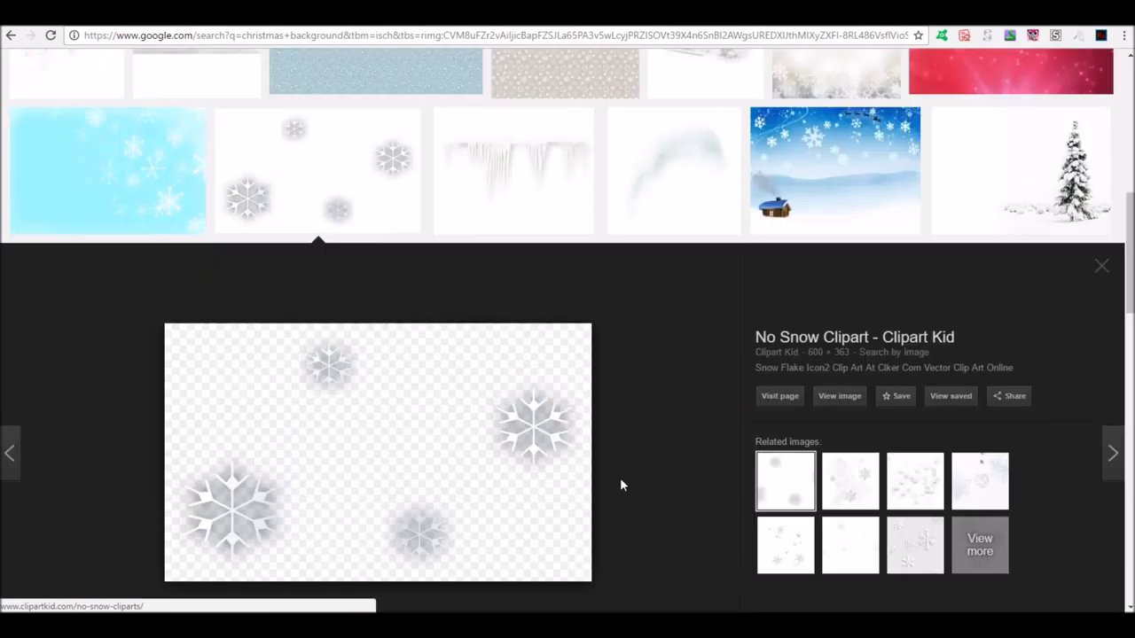
Step: Switch back to Chrome, preview more of the results, and copy the purple falling-snow bokeh image
scroll(620, 443, down, 5)
scroll(625, 416, down, 2)
click(464, 172)
click(570, 100)
click(669, 99)
scroll(636, 271, down, 3)
scroll(555, 283, up, 3)
right_click(406, 356)
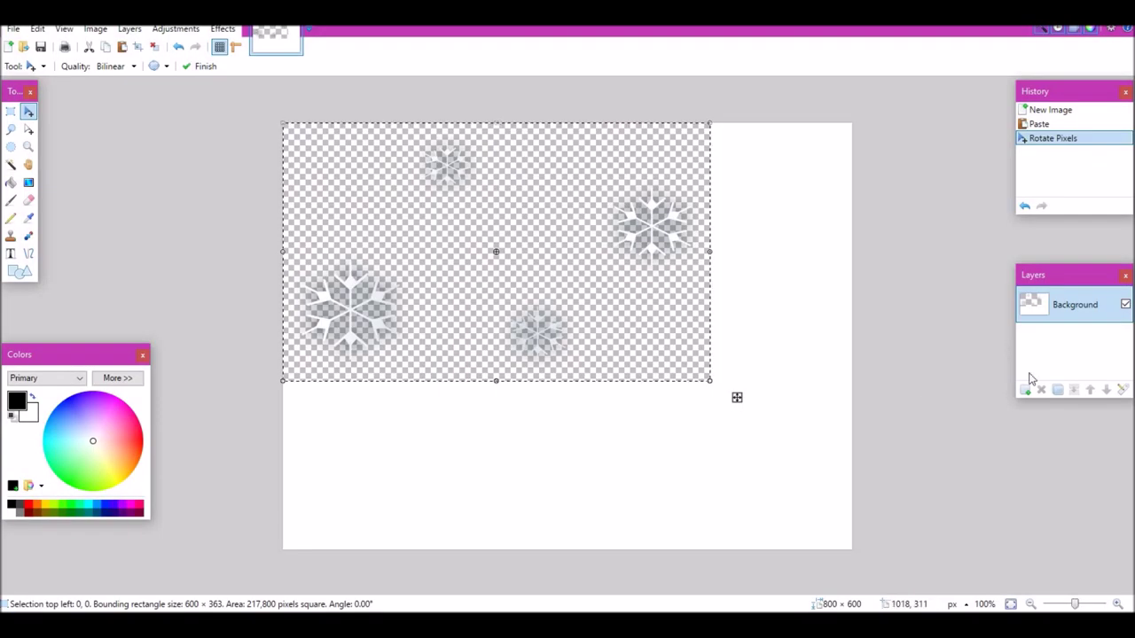
Step: In paint.net, paste the copied snow image onto a new layer with the canvas expanded, and erase the Background layer's contents
click(1026, 390)
key(ctrl+d)
key(ctrl+v)
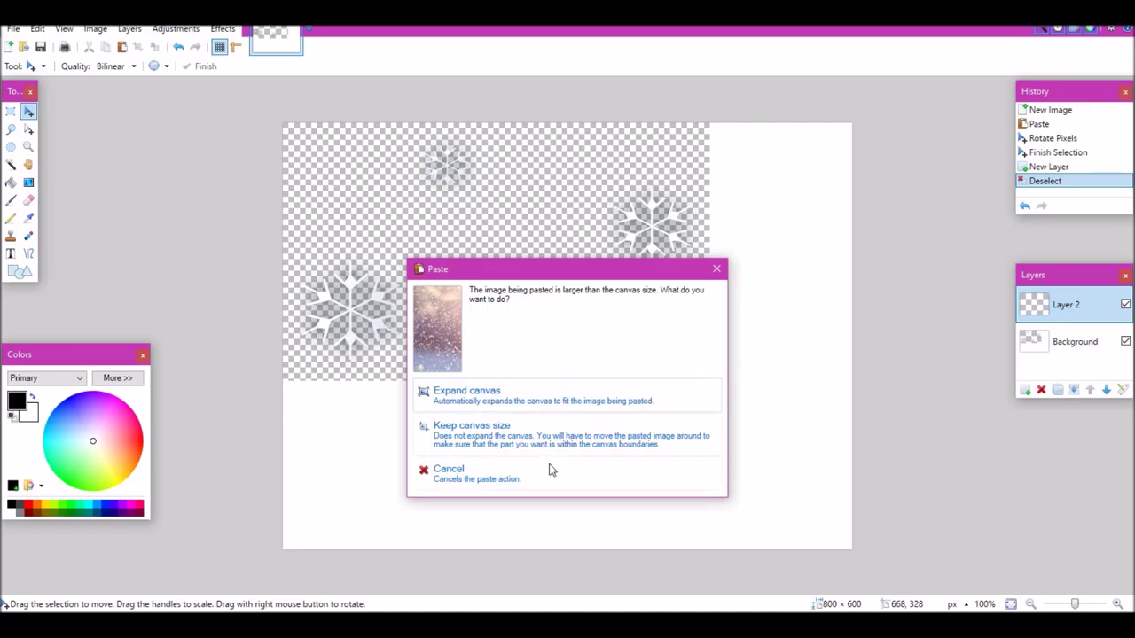
key(Return)
click(1075, 342)
key(Delete)
Step: Create a new 736 × 1309 px image, and copy the silver snowflake background from the Chrome results
click(13, 29)
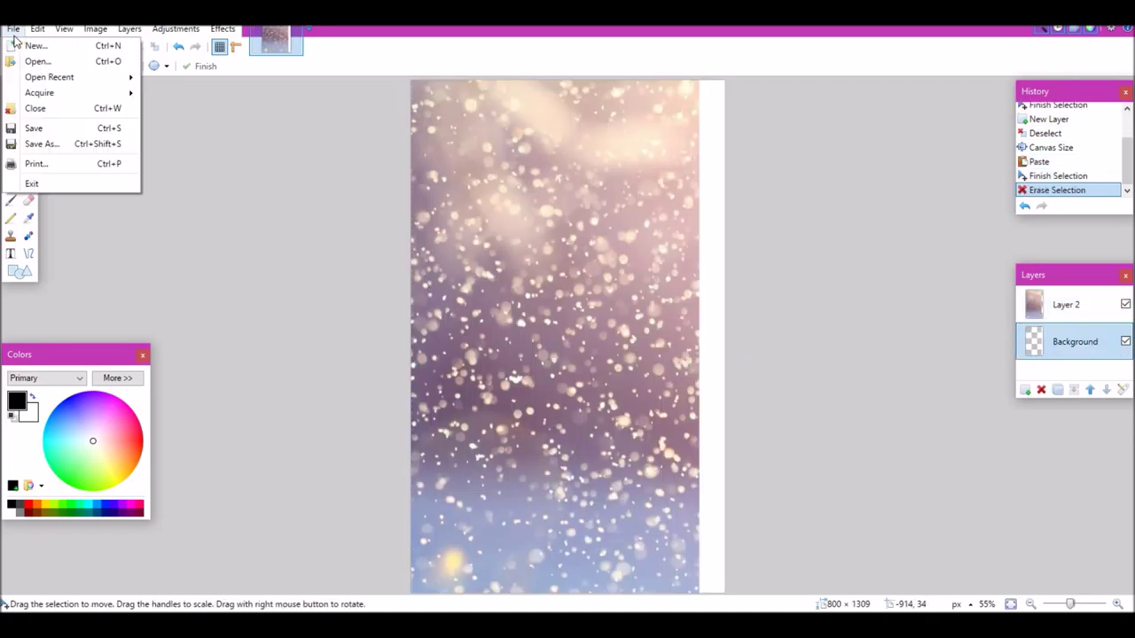
click(36, 46)
key(Return)
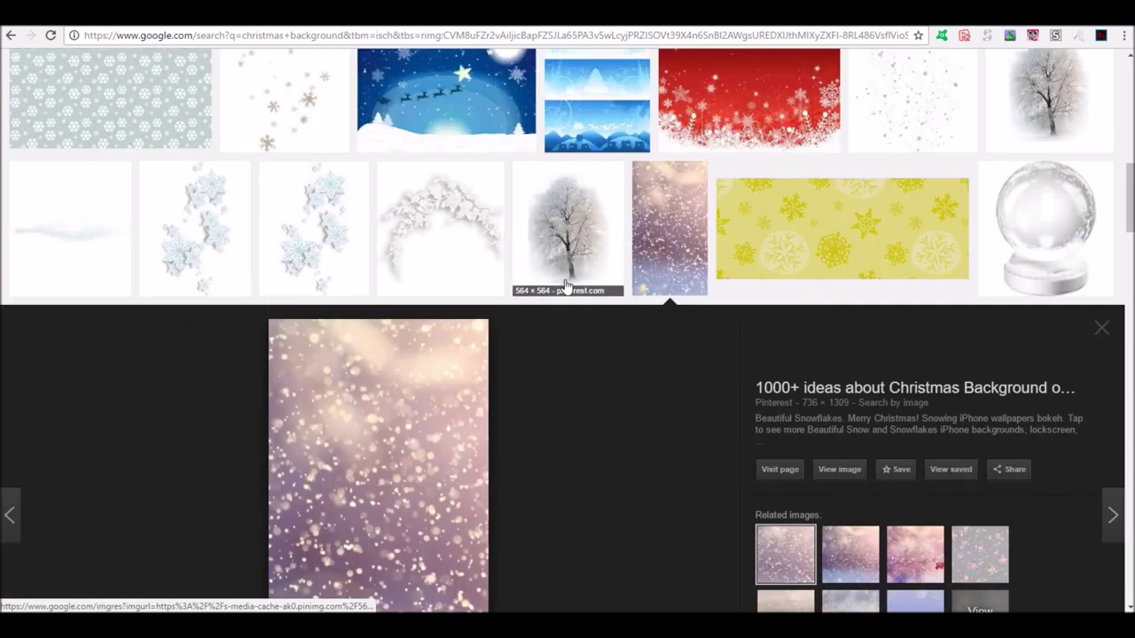
click(381, 204)
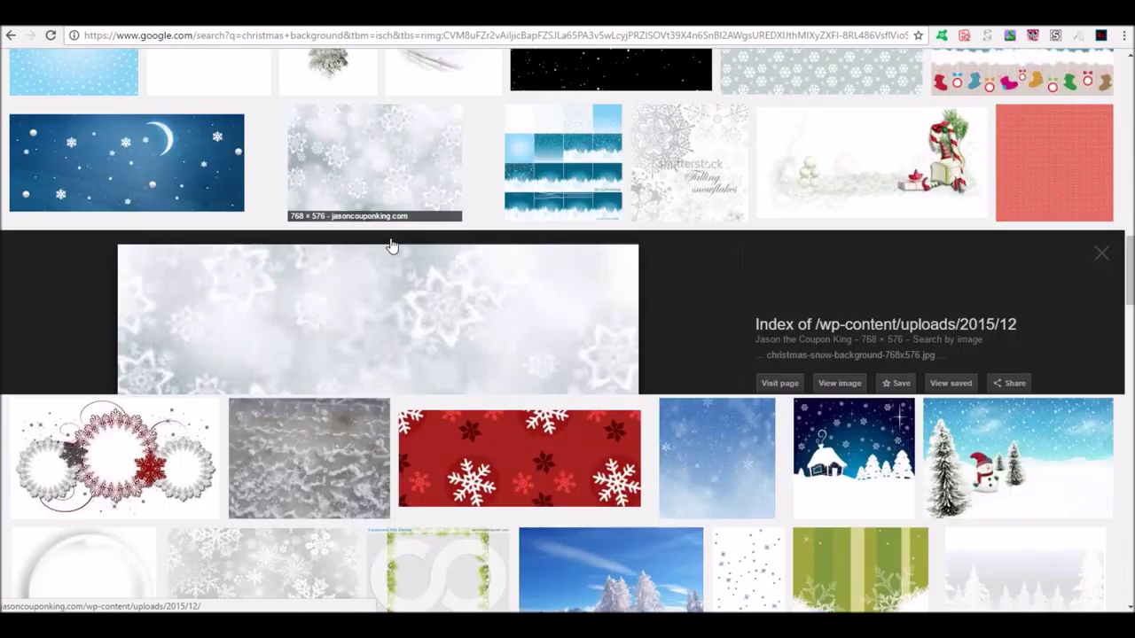
scroll(588, 366, down, 1)
right_click(588, 366)
click(603, 509)
click(648, 554)
Step: Paste the copied silver snowflake background into the new image, expanding the canvas to fit
key(ctrl+v)
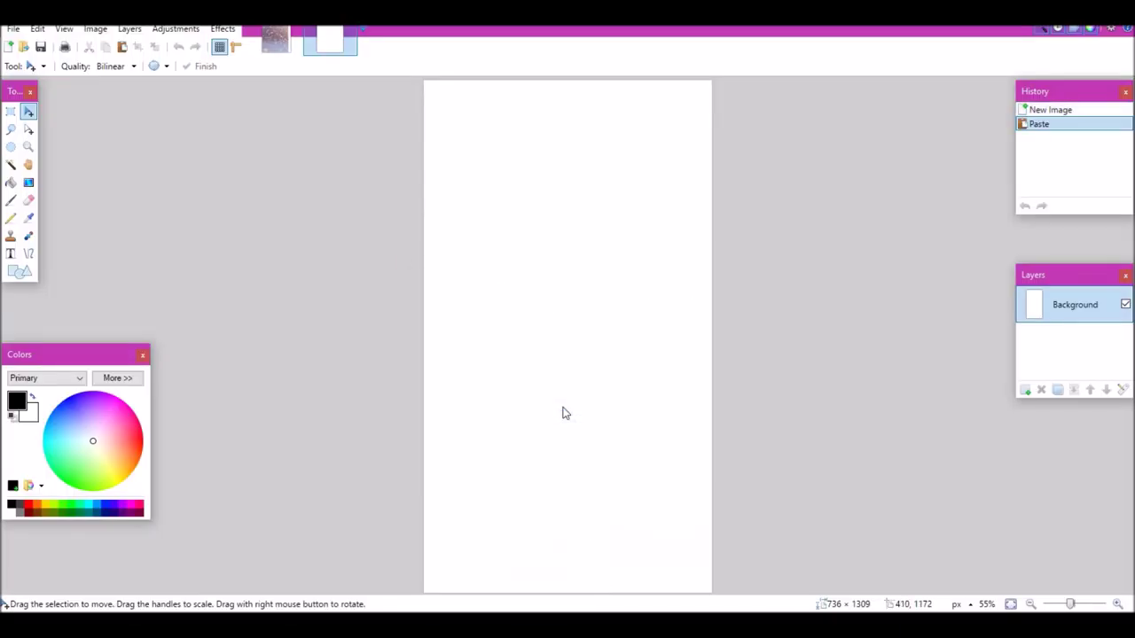
key(ctrl+z)
key(ctrl+v)
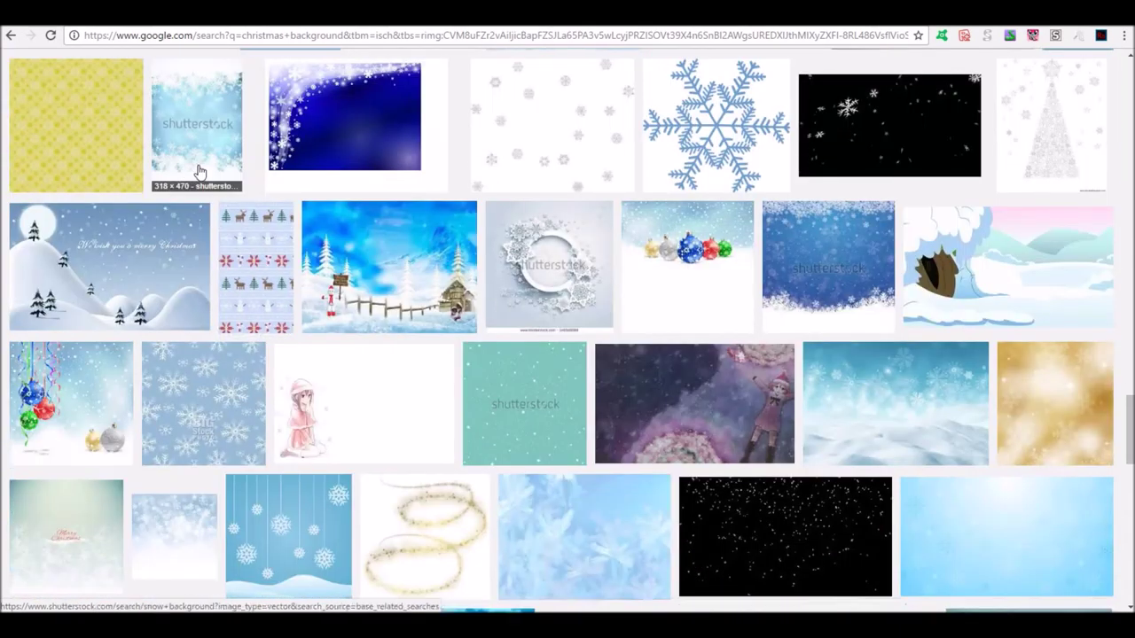
Step: In Chrome, preview the pale blue snowflake background and a related blue flyer image, and return to the original search results
click(200, 171)
click(785, 499)
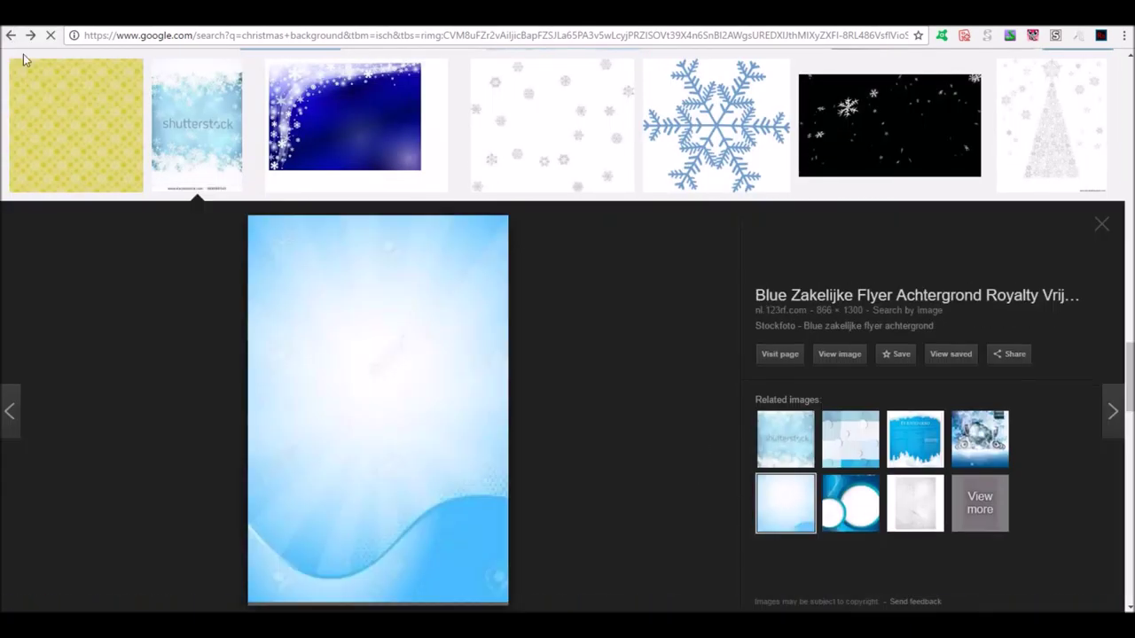
click(10, 36)
Step: Copy the blue-purple bokeh background with a snowflake border and paste it into a new 2880 × 1800 px image in paint.net
click(568, 266)
click(850, 392)
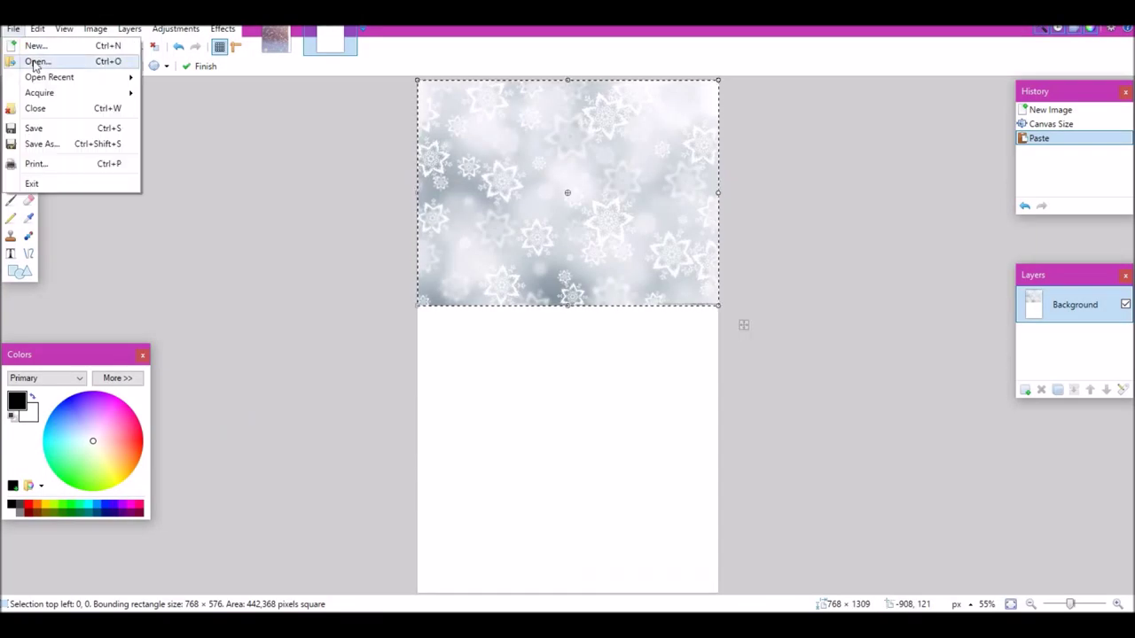
click(43, 56)
click(577, 387)
key(ctrl+v)
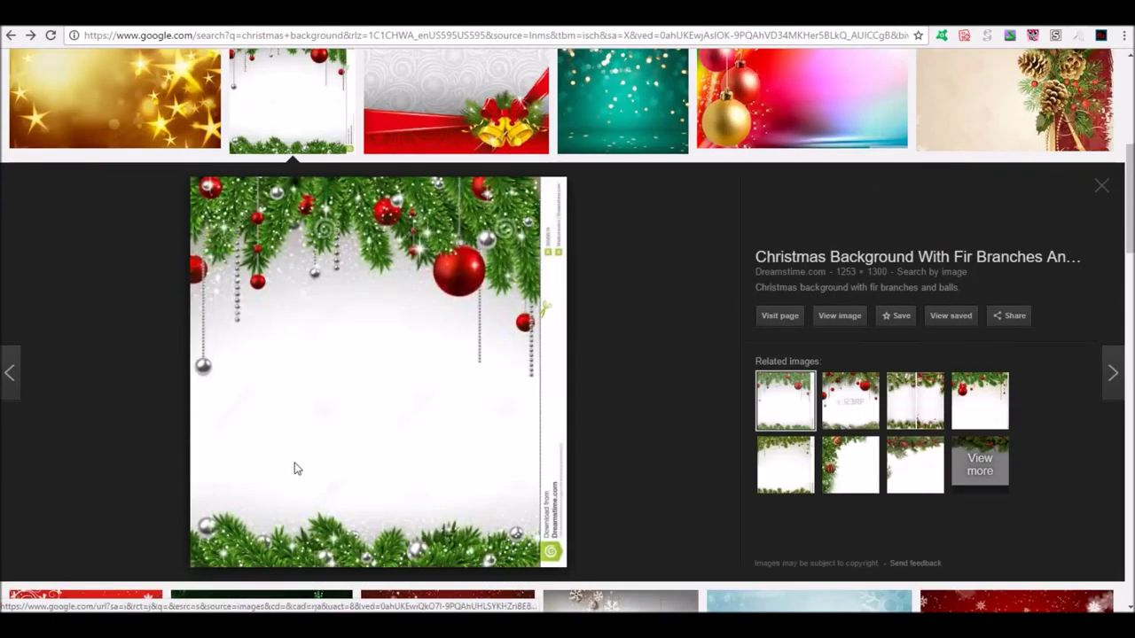
Step: Copy the fir-branch background with red balls from Chrome, paste it into a new 1253 × 1300 px paint.net image, and deselect it
right_click(295, 247)
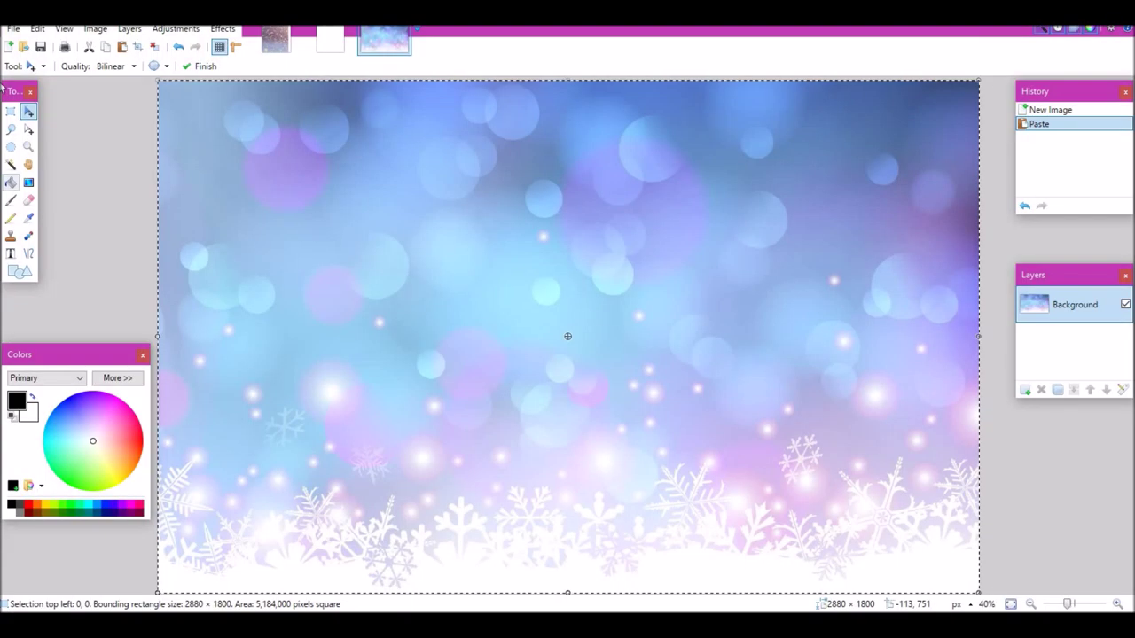
key(ctrl+d)
click(13, 29)
click(45, 46)
click(562, 396)
key(ctrl+v)
click(303, 436)
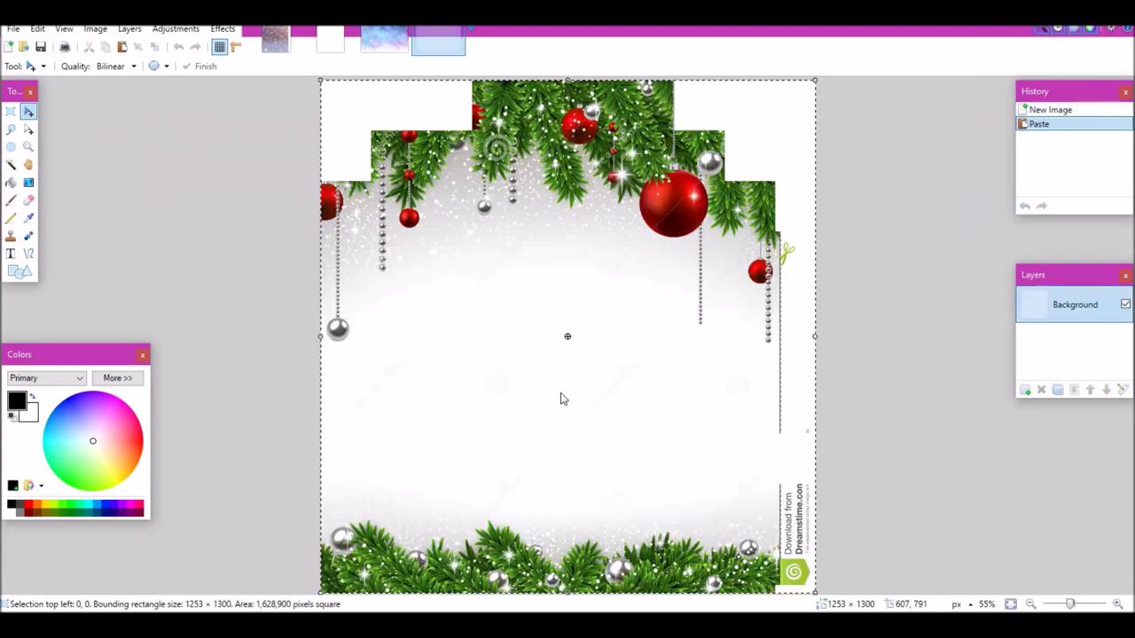
key(ctrl+d)
Step: Open the Template image from the Downloads folder
click(13, 29)
click(37, 61)
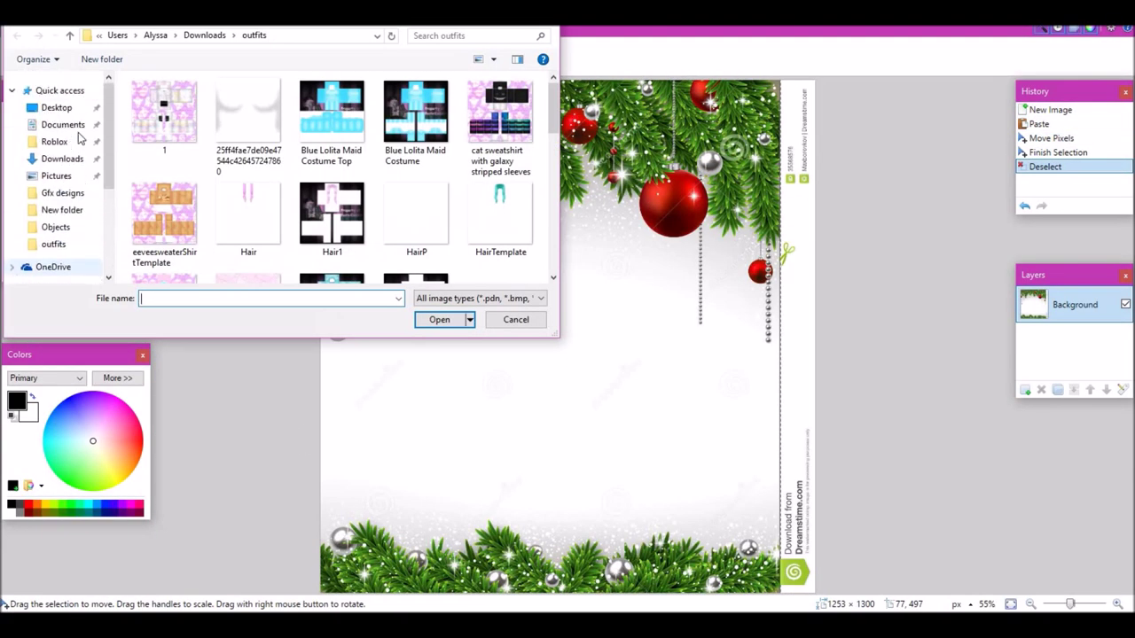
click(67, 159)
scroll(417, 177, down, 15)
click(417, 168)
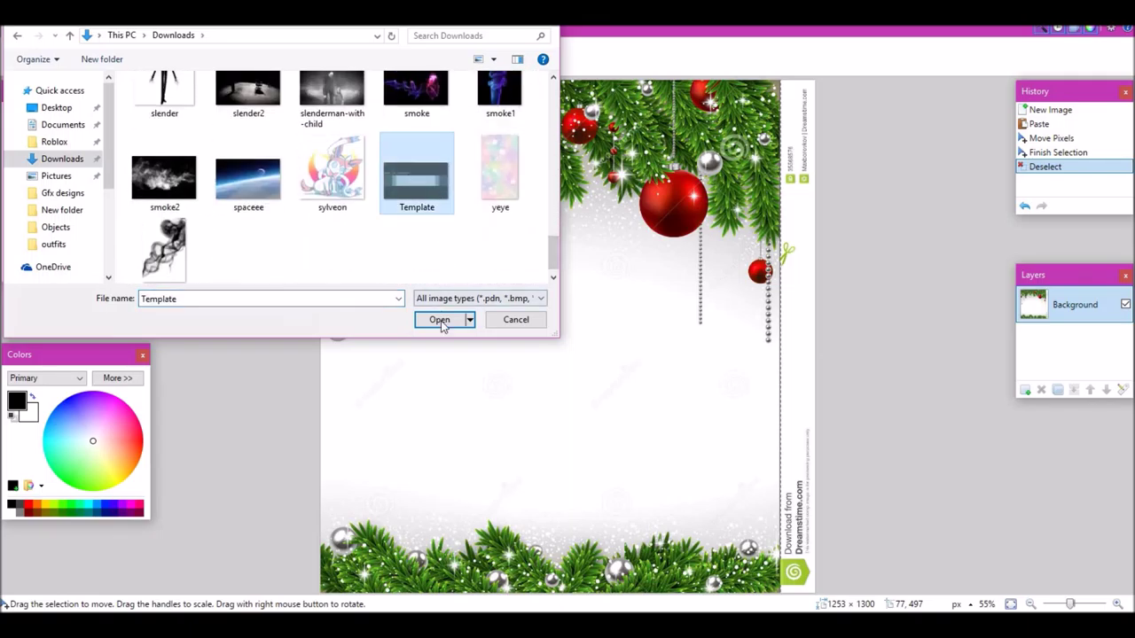
click(439, 319)
Step: Copy the whole blue-purple bokeh background and paste it onto a new layer of the template, keeping the canvas size
click(10, 111)
key(ctrl+a)
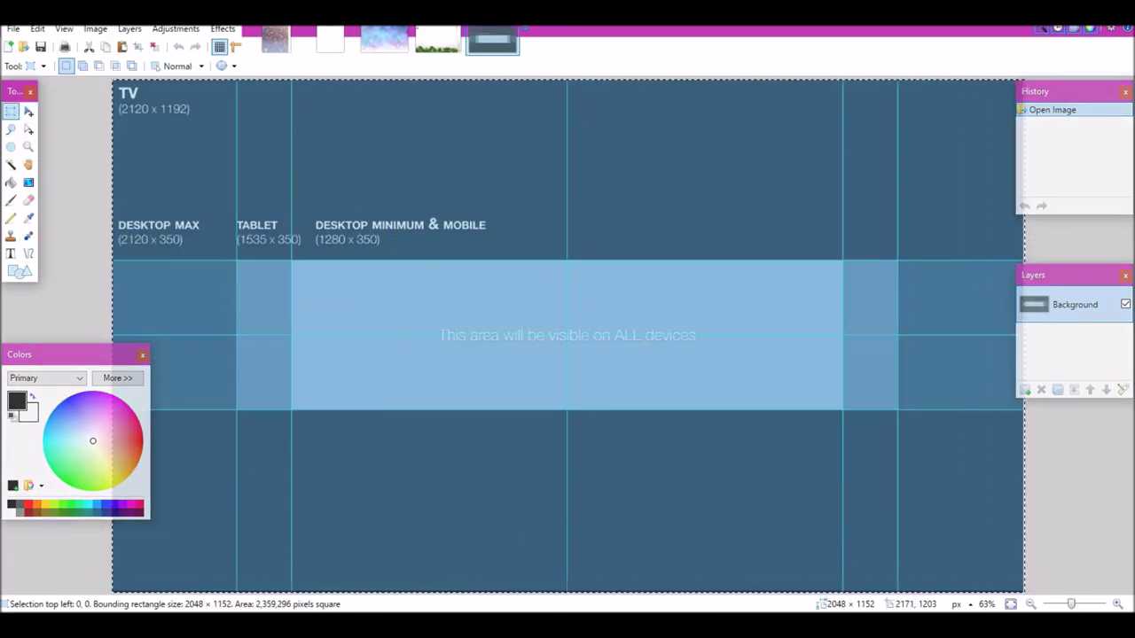
click(67, 166)
click(384, 41)
key(ctrl+a)
key(ctrl+c)
click(492, 41)
click(1025, 390)
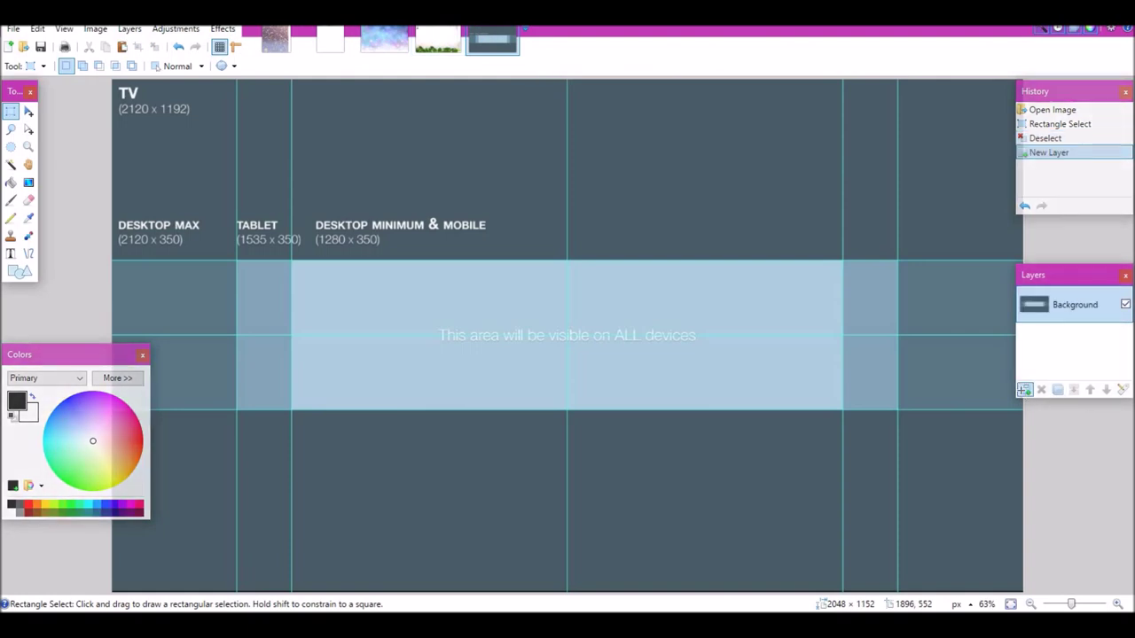
key(ctrl+v)
click(561, 403)
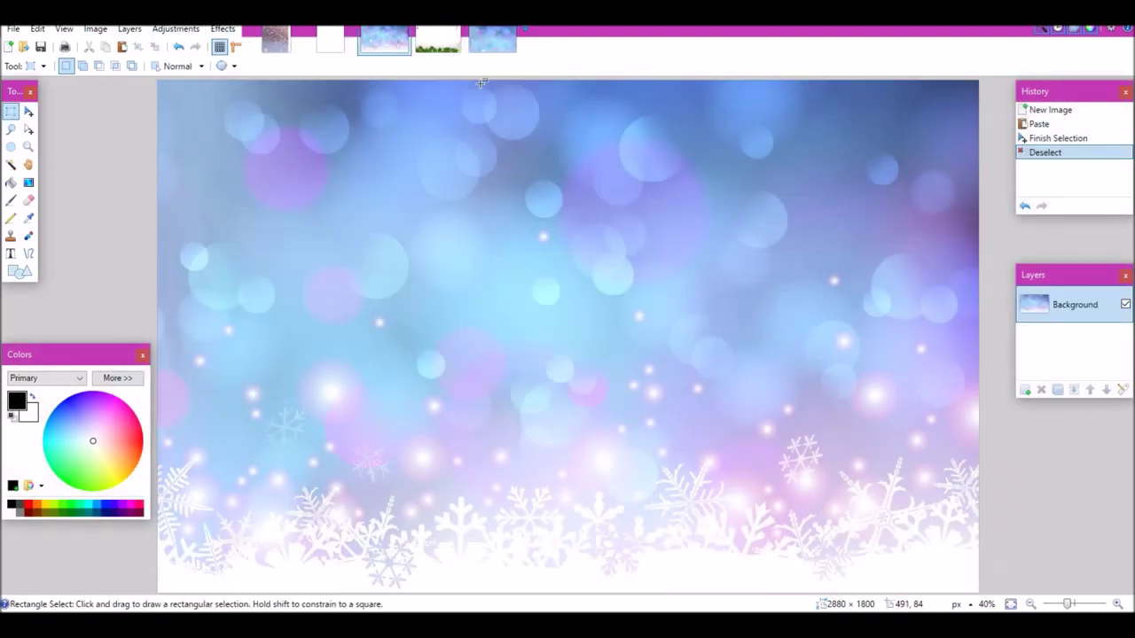
Step: Reduce Layer 2's opacity to reveal the template guides through the pasted background
click(129, 29)
click(169, 179)
drag(656, 338, 633, 338)
click(584, 367)
Step: Try selecting and moving part of the pasted background, and undo the changes back to the original paste
drag(615, 398, 589, 294)
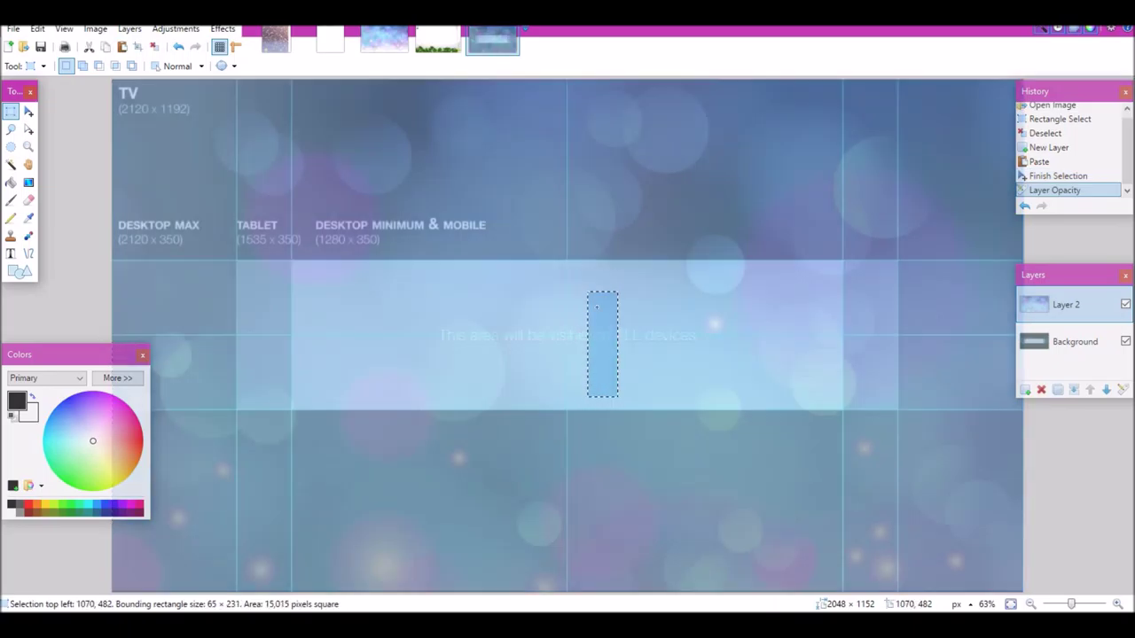
key(ctrl+z)
click(29, 112)
drag(434, 264, 534, 348)
key(ctrl+z)
key(ctrl+z)
key(ctrl+z)
Step: Reposition the pasted bokeh background on Layer 2 so its snowflake border covers the lower part of the canvas
drag(656, 559, 563, 343)
drag(609, 459, 589, 388)
key(ctrl+c)
key(ctrl+v)
drag(599, 525, 596, 484)
key(ctrl+v)
Step: Lower Layer 2's opacity slightly so the template guides show faintly through the background
click(129, 28)
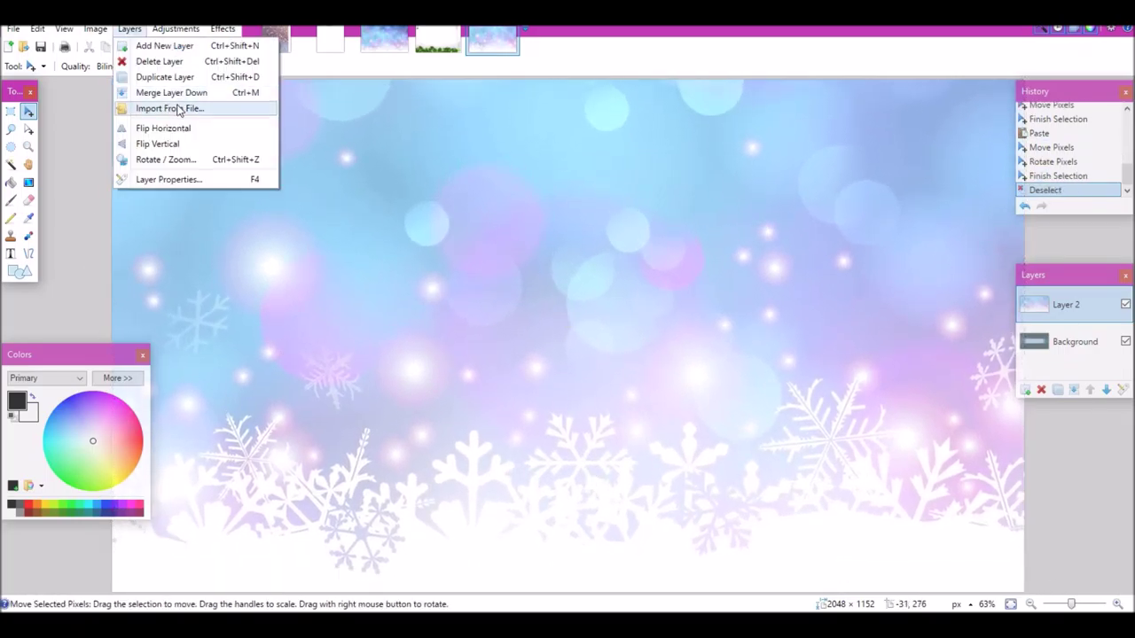
click(165, 183)
drag(653, 337, 594, 337)
click(585, 366)
Step: Select all of Layer 2, move it up about 179 px, and deselect it
key(ctrl+a)
drag(506, 369, 501, 285)
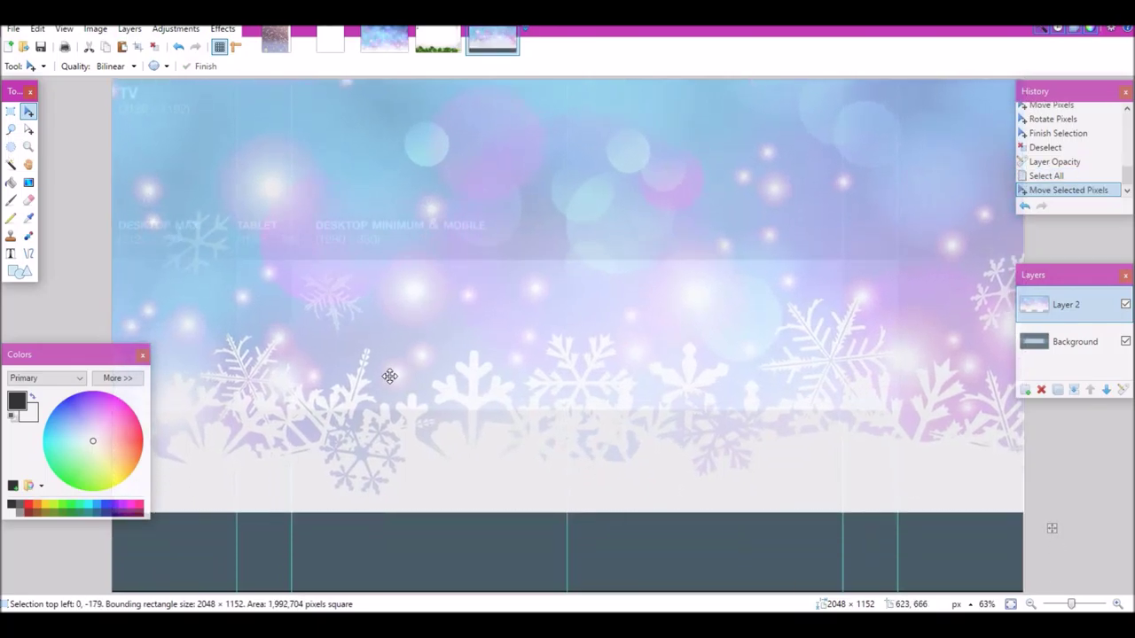
key(ctrl+d)
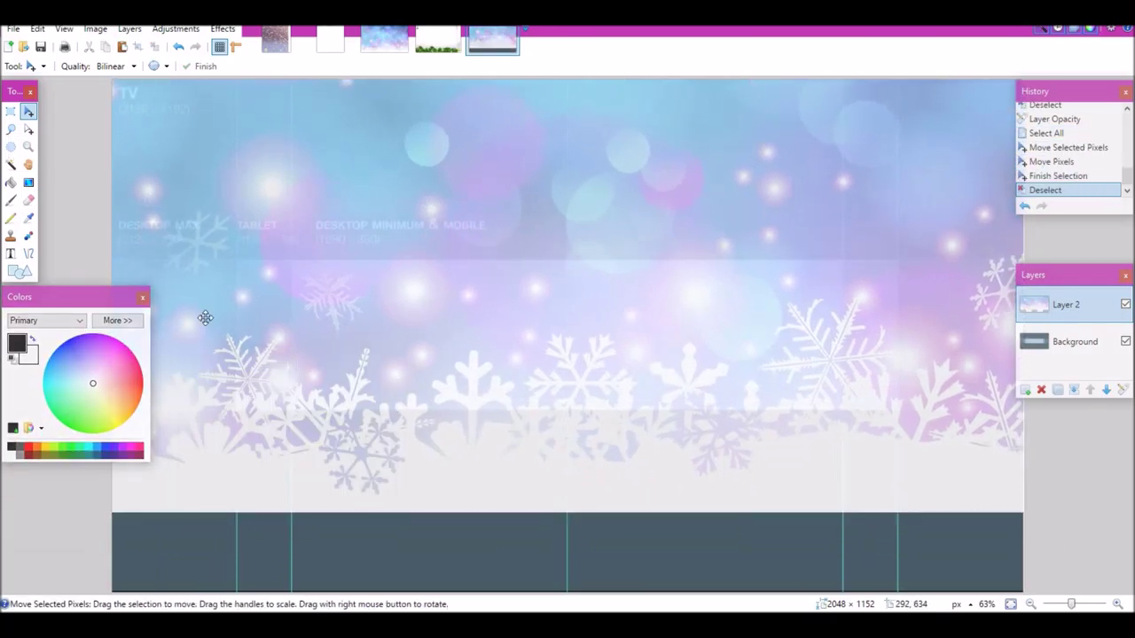
Step: Cover the uncovered strip below the background with a white line 200 px wide using the Line / Curve tool
click(30, 253)
click(192, 66)
click(184, 383)
click(33, 339)
drag(220, 567, 1061, 547)
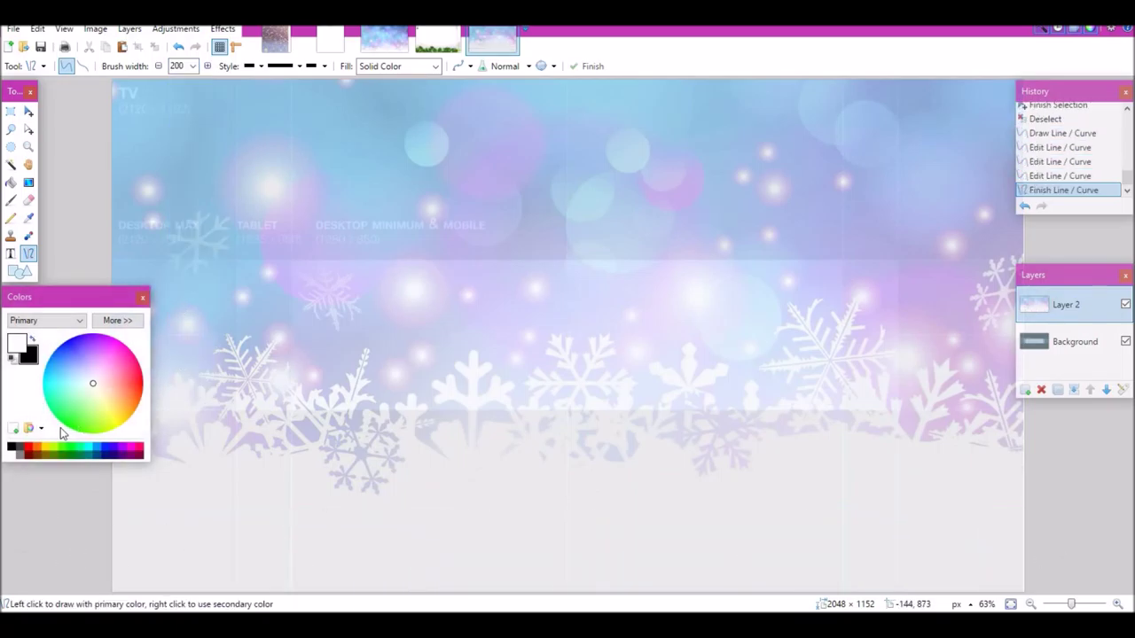
Step: Import the Christmas character render from file as a new layer
click(130, 29)
click(168, 107)
double_click(162, 130)
double_click(167, 116)
click(169, 185)
click(437, 323)
Step: Scale down the imported character, place it on the left part of the banner, and deselect it
drag(965, 538, 757, 432)
drag(428, 276, 329, 377)
drag(660, 533, 618, 499)
drag(338, 387, 372, 430)
key(ctrl+d)
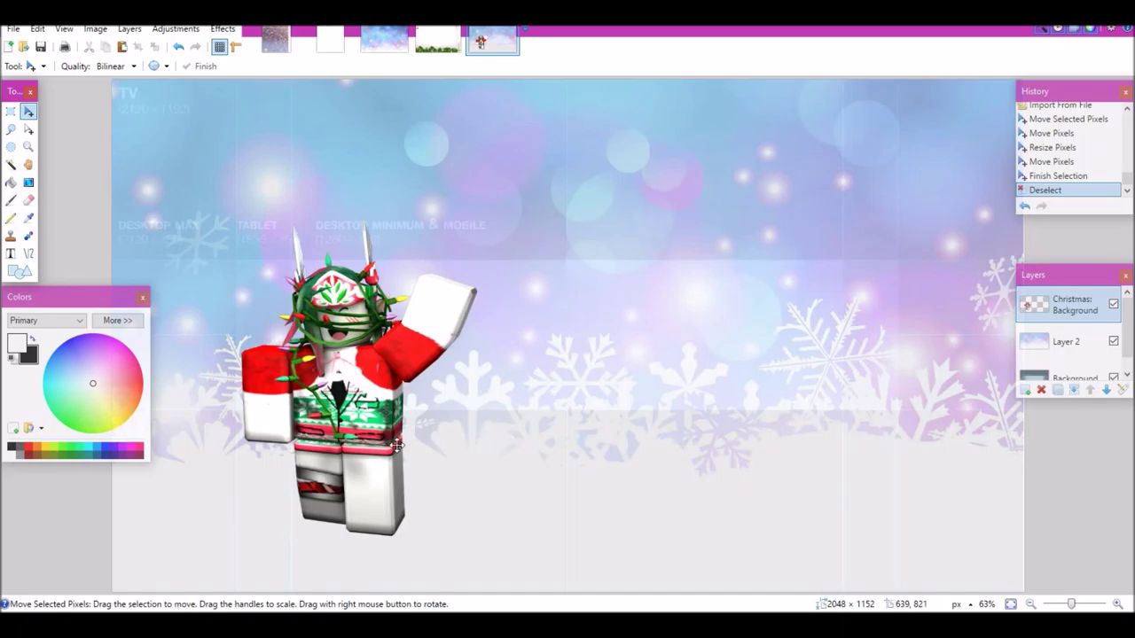
Step: Zoom in on the character's face, try a white Paintbrush stroke on it, and undo the stroke
click(10, 200)
click(152, 66)
scroll(146, 165, up, 6)
click(144, 156)
scroll(313, 303, up, 5)
click(152, 67)
click(149, 103)
drag(276, 269, 295, 249)
key(ctrl+z)
Step: Add a new layer above the character and paint white strokes over the face with a brush width of 10
click(1012, 390)
click(152, 67)
scroll(144, 114, up, 2)
click(144, 94)
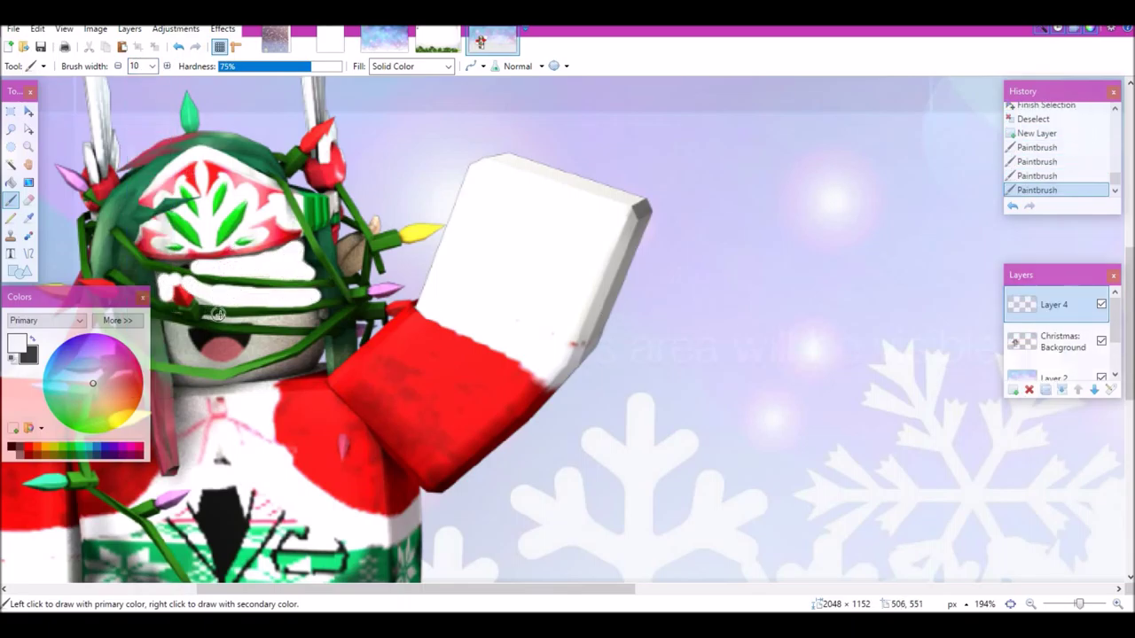
Step: Apply a Gaussian Blur to the white strokes on Layer 4 and lower that layer's opacity
click(223, 29)
mouse_move(246, 60)
click(331, 78)
drag(460, 309, 467, 309)
click(588, 335)
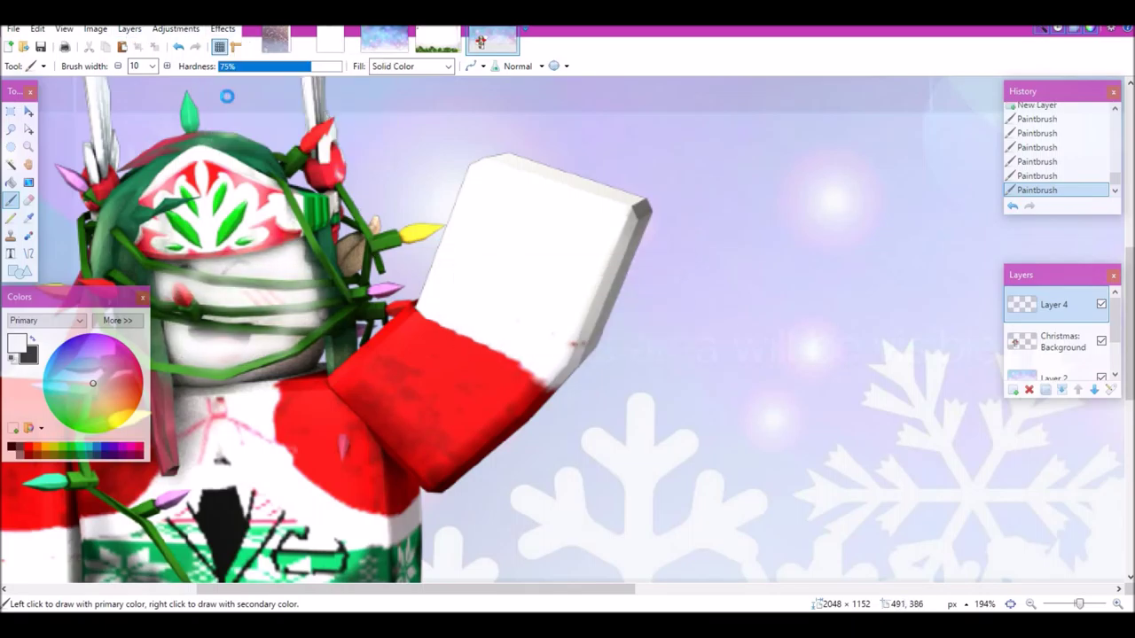
key(F4)
drag(656, 338, 571, 341)
click(610, 365)
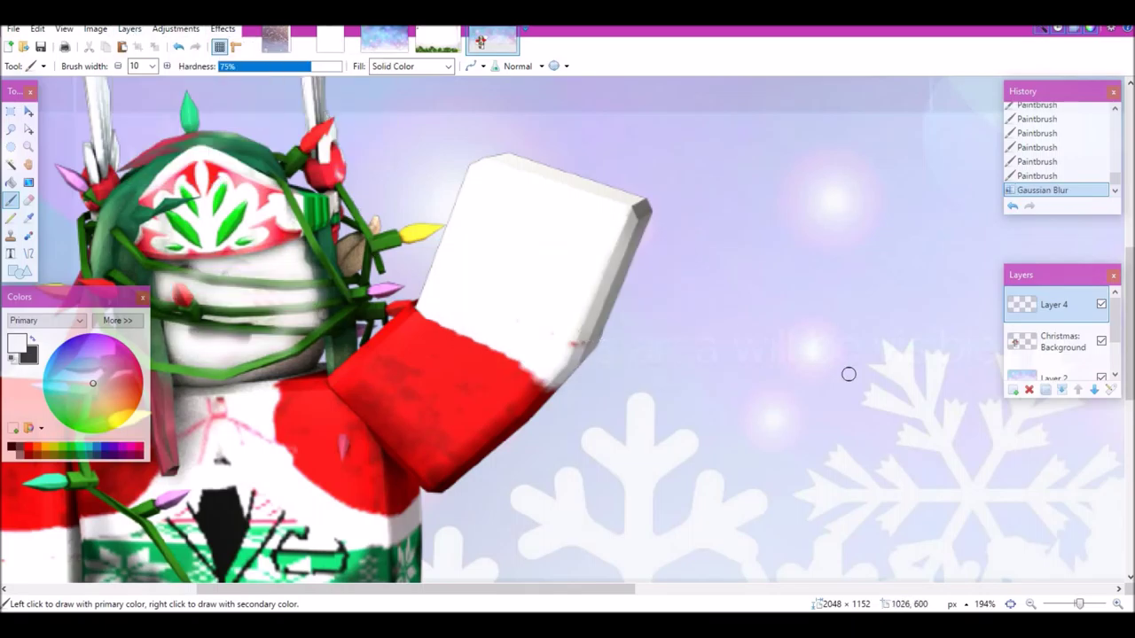
Step: Select a rectangle about 166 × 121 px around the character's face, adjust its brightness and contrast, and deselect it
click(11, 111)
drag(115, 206, 344, 373)
click(175, 28)
click(204, 80)
drag(532, 290, 561, 290)
drag(531, 324, 547, 326)
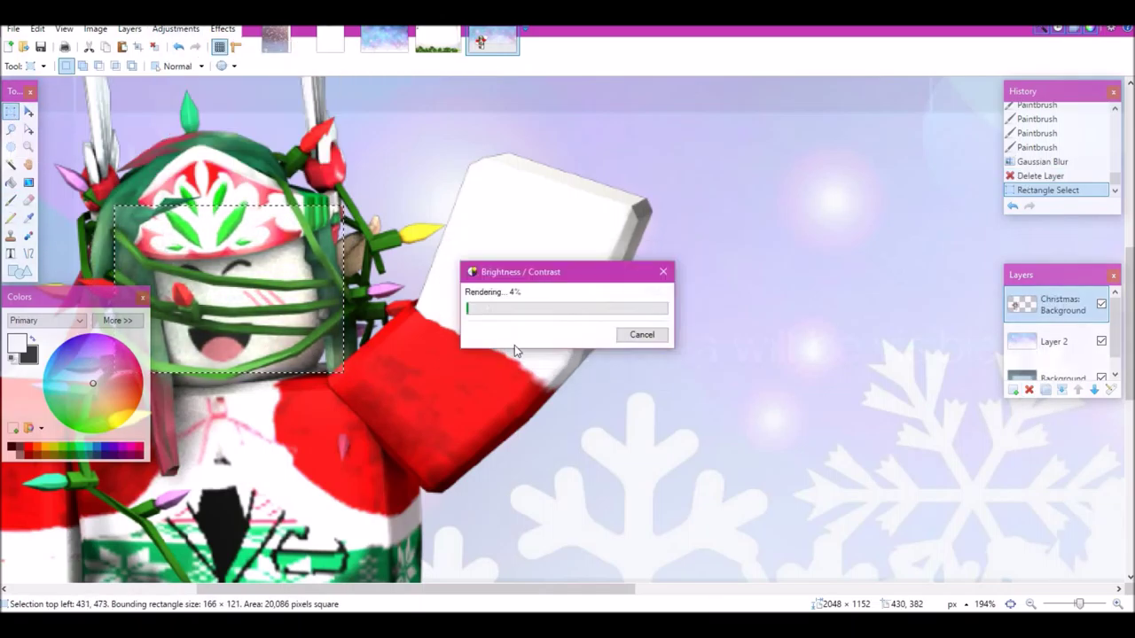
click(587, 354)
key(ctrl+d)
Step: In the fir-branch image, select the picture area without the watermark strip at its side and copy it
scroll(469, 346, down, 5)
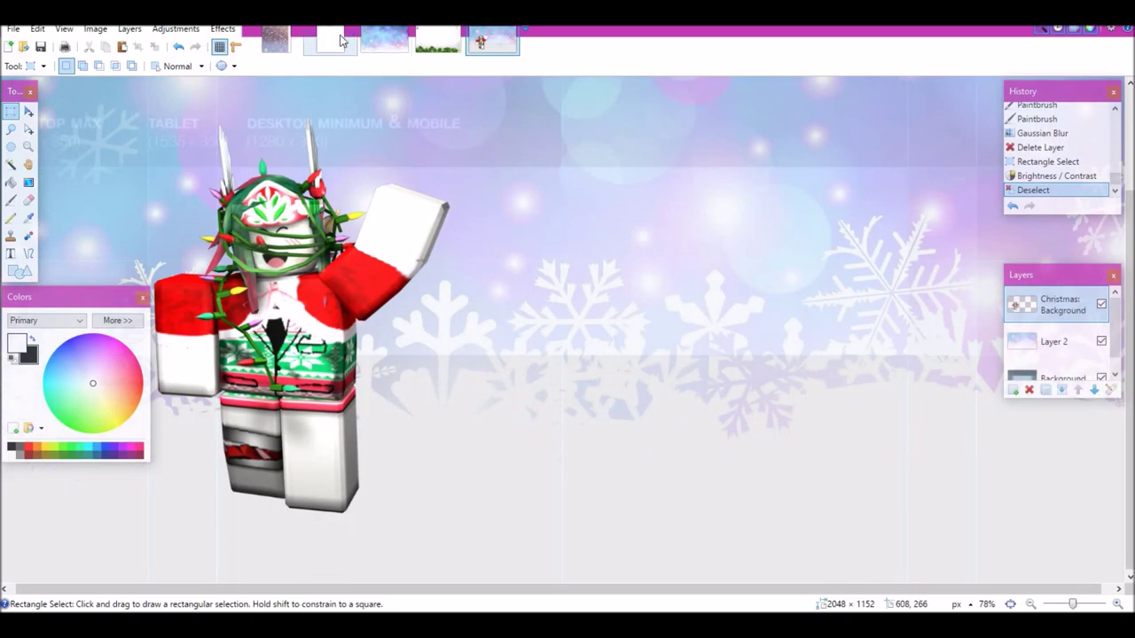
click(452, 49)
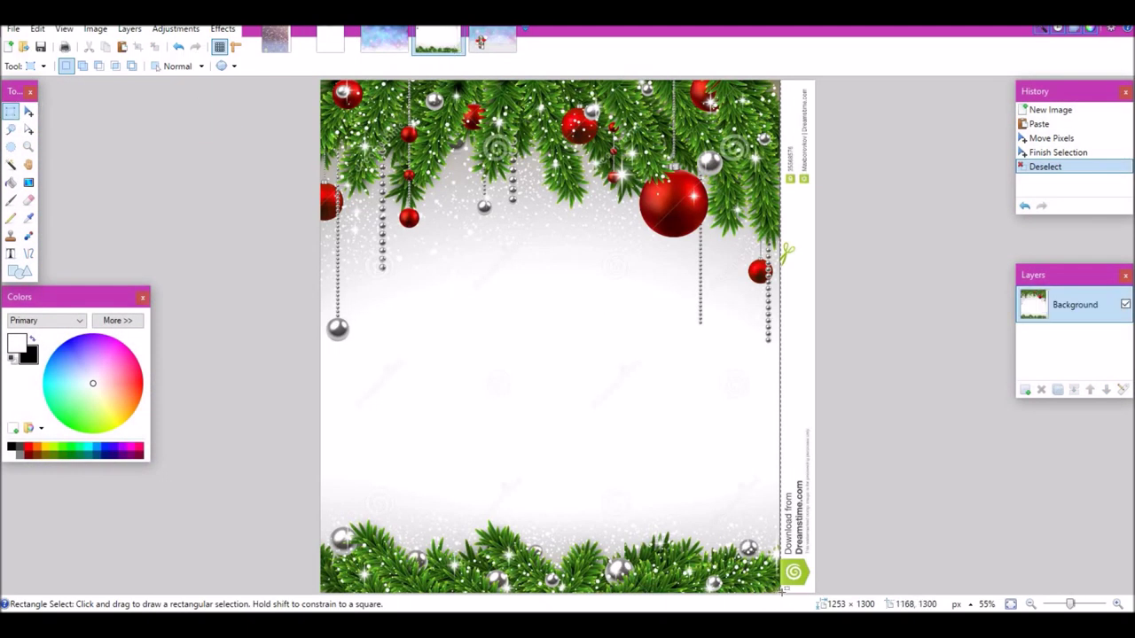
drag(782, 591, 320, 81)
click(782, 592)
scroll(825, 502, up, 6)
scroll(874, 511, down, 4)
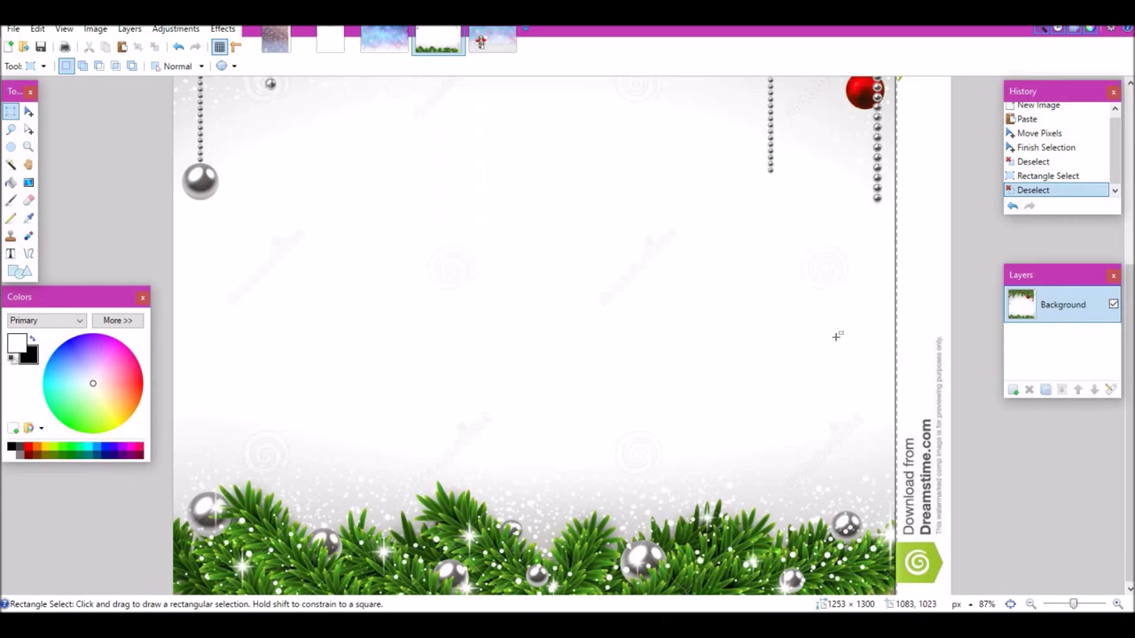
scroll(905, 534, down, 4)
drag(737, 544, 359, 128)
key(ctrl+c)
click(492, 41)
key(ctrl+v)
click(530, 432)
drag(454, 321, 452, 433)
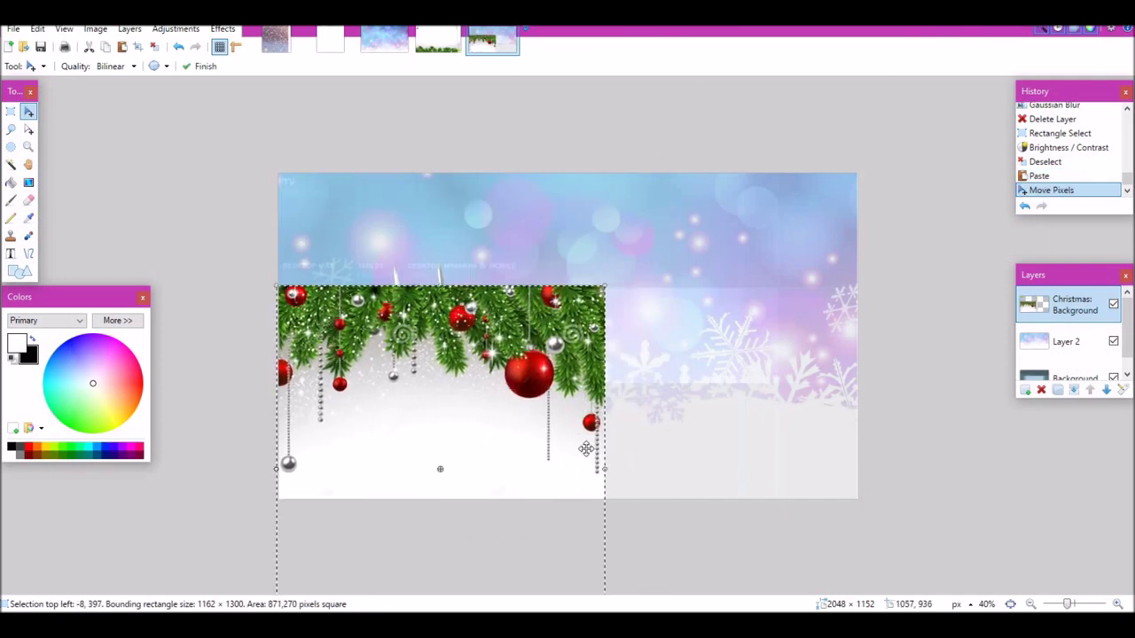
drag(441, 286, 441, 400)
drag(536, 432, 582, 238)
key(Delete)
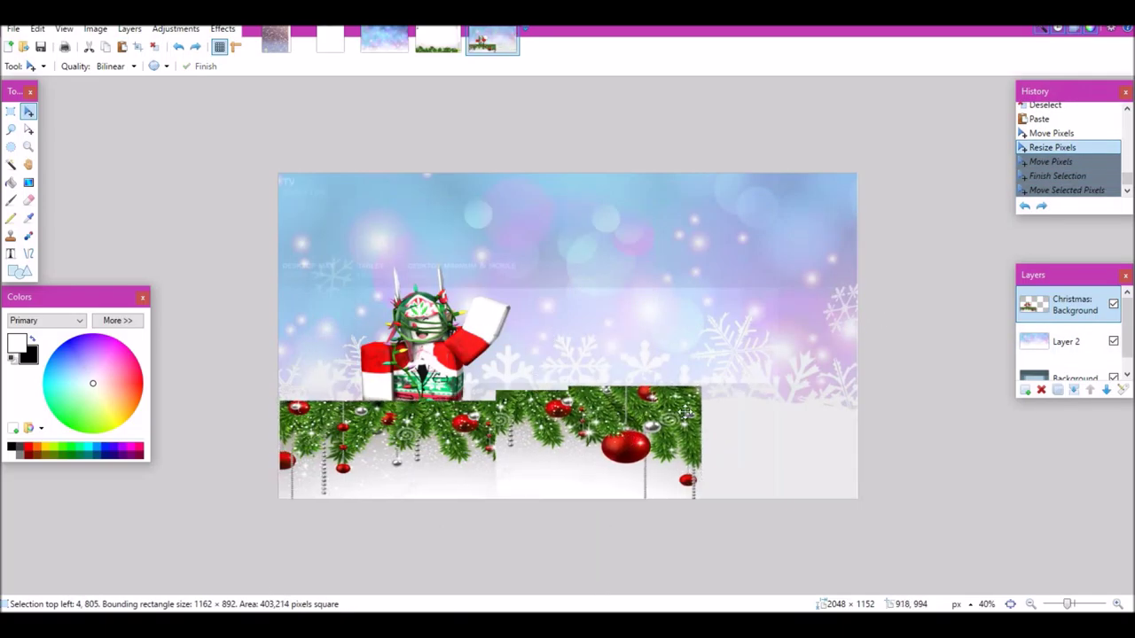
Step: Add a new layer beneath the character and place the pasted fir-branch image across the banner's left half
click(1025, 391)
click(1106, 390)
key(ctrl+v)
drag(514, 252, 467, 336)
key(ctrl+v)
drag(458, 249, 741, 331)
click(180, 47)
click(180, 48)
click(180, 48)
Step: Paste a copy of the fir-branch image, mirror it horizontally and align it over the banner's right half
key(ctrl+c)
key(ctrl+v)
drag(281, 398, 972, 404)
drag(527, 428, 528, 428)
click(329, 40)
click(275, 41)
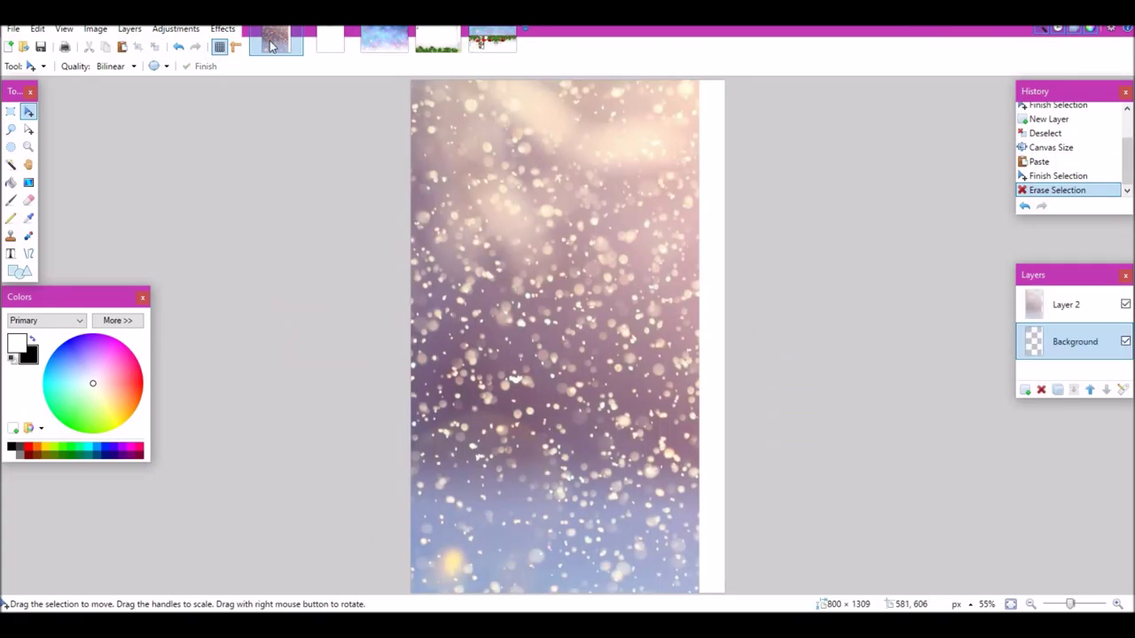
key(ctrl+c)
click(493, 41)
key(ctrl+v)
Step: Copy the whole of Layer 2 from the snowfall image and paste it onto a new layer in the banner
click(717, 269)
click(154, 47)
click(1025, 391)
click(275, 41)
click(1057, 310)
key(ctrl+a)
key(ctrl+c)
key(ctrl+shift+Tab)
key(ctrl+v)
Step: Paste two more snowfall copies side by side to cover the full banner width, and deselect
key(ctrl+v)
click(462, 427)
drag(301, 352, 510, 349)
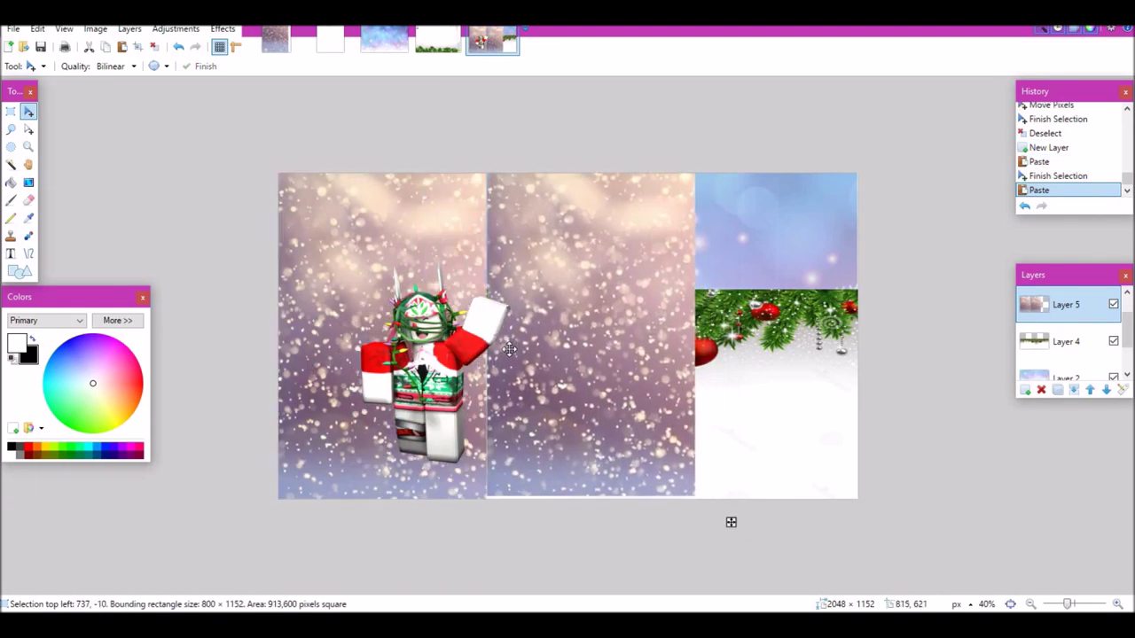
key(ctrl+v)
drag(274, 333, 693, 358)
key(ctrl+d)
Step: Move the snowfall layer, Layer 5, above the character layer and set its blend mode to Overlay
click(1090, 391)
click(129, 29)
click(171, 180)
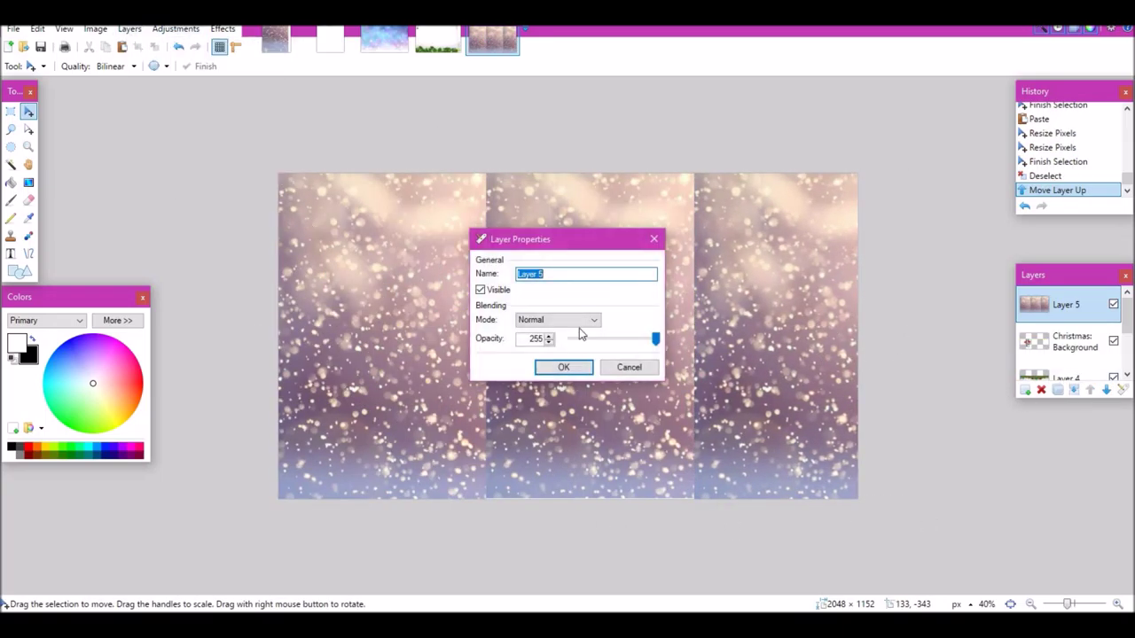
click(578, 321)
click(570, 405)
drag(589, 240, 920, 228)
click(896, 346)
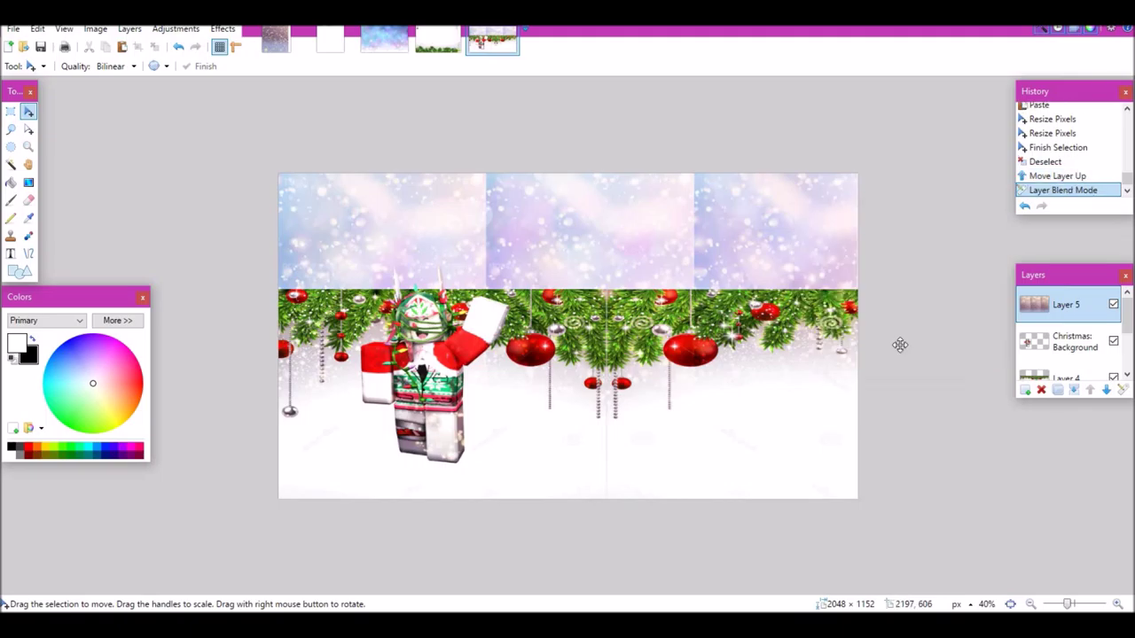
Step: Set the blend mode of the fir-branch layer, Layer 4, to Darken
scroll(1039, 306, down, 2)
click(1038, 300)
click(129, 29)
click(168, 180)
click(581, 322)
click(567, 430)
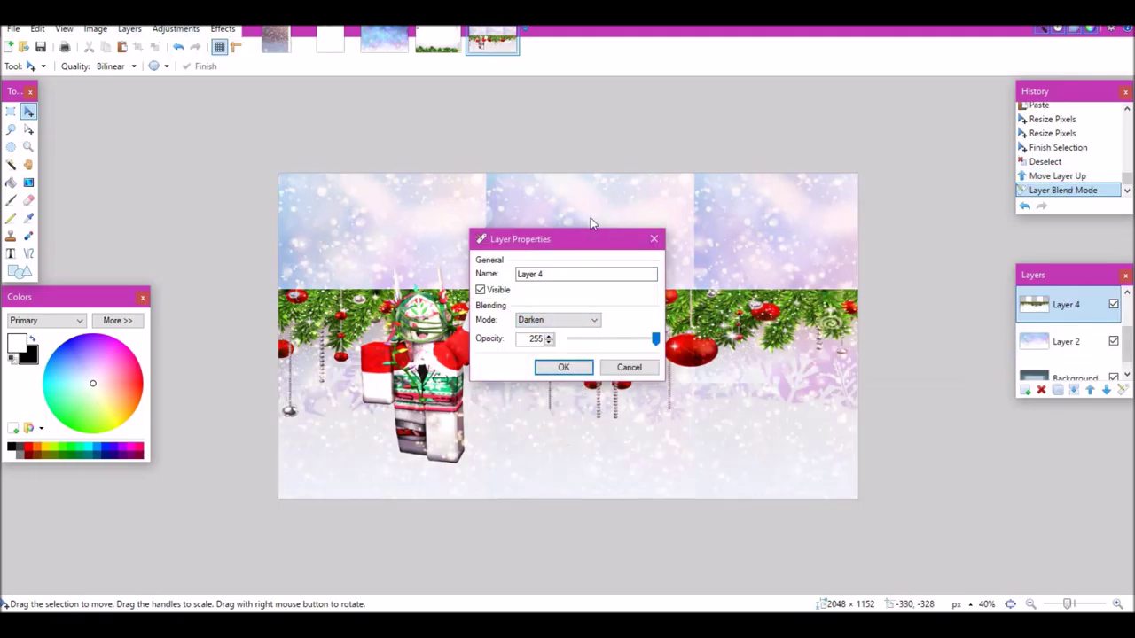
drag(591, 238, 914, 178)
click(879, 304)
Step: Shift Layer 4's colours with Hue / Saturation, turning the fir branches purple and the baubles blue
click(175, 28)
click(190, 106)
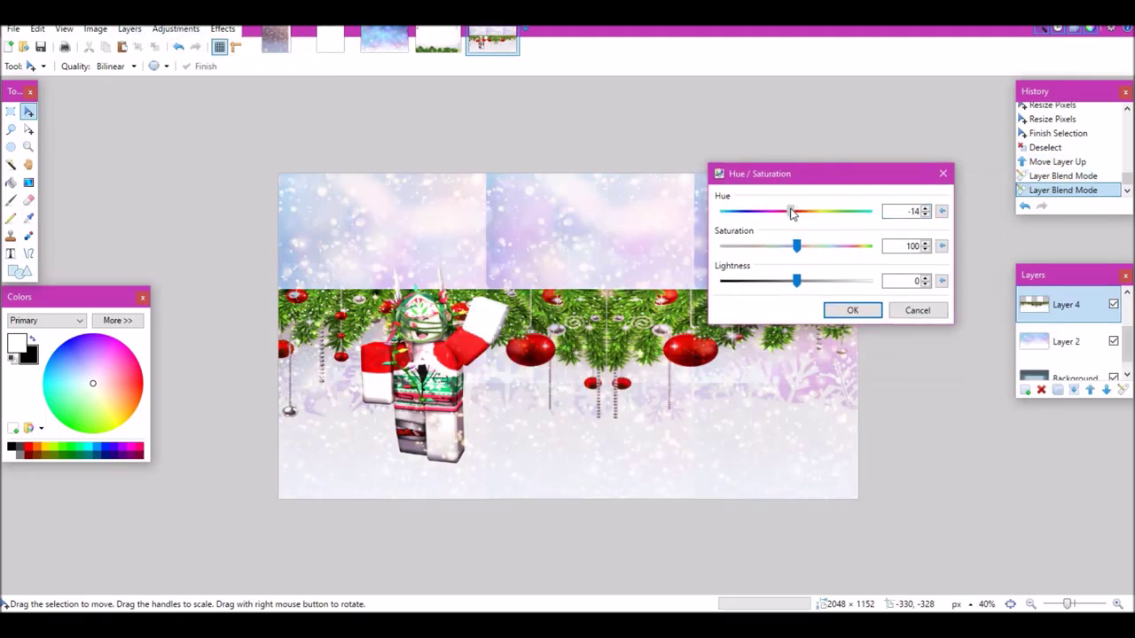
drag(798, 211, 720, 211)
drag(880, 202, 729, 209)
drag(796, 246, 811, 281)
click(837, 308)
click(1066, 342)
click(223, 28)
mouse_move(240, 79)
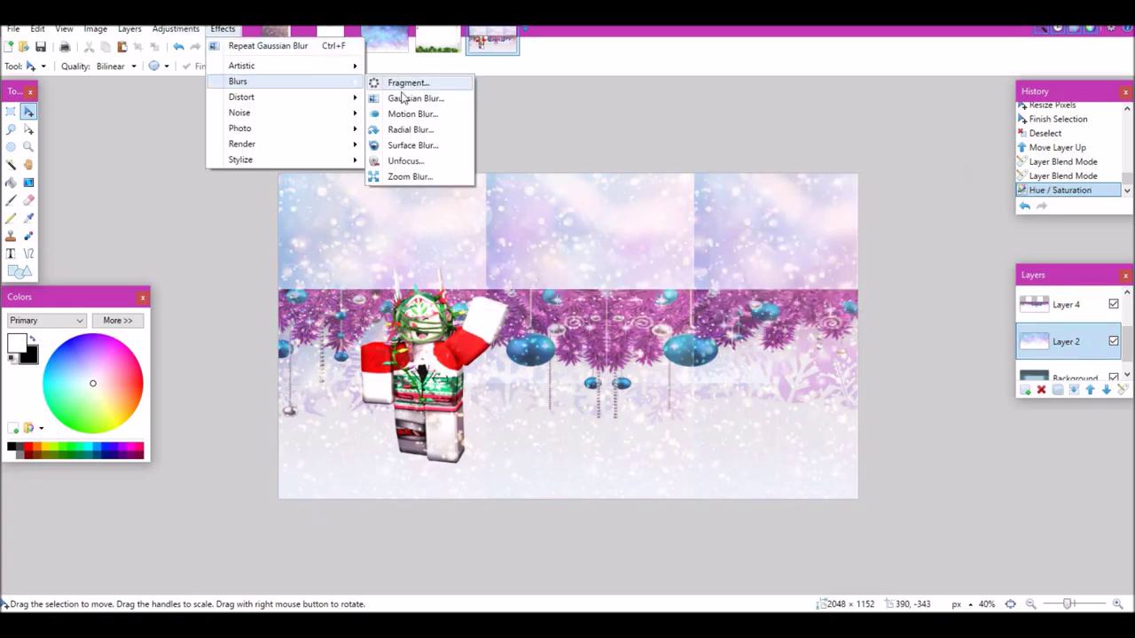
click(399, 97)
drag(754, 254, 809, 258)
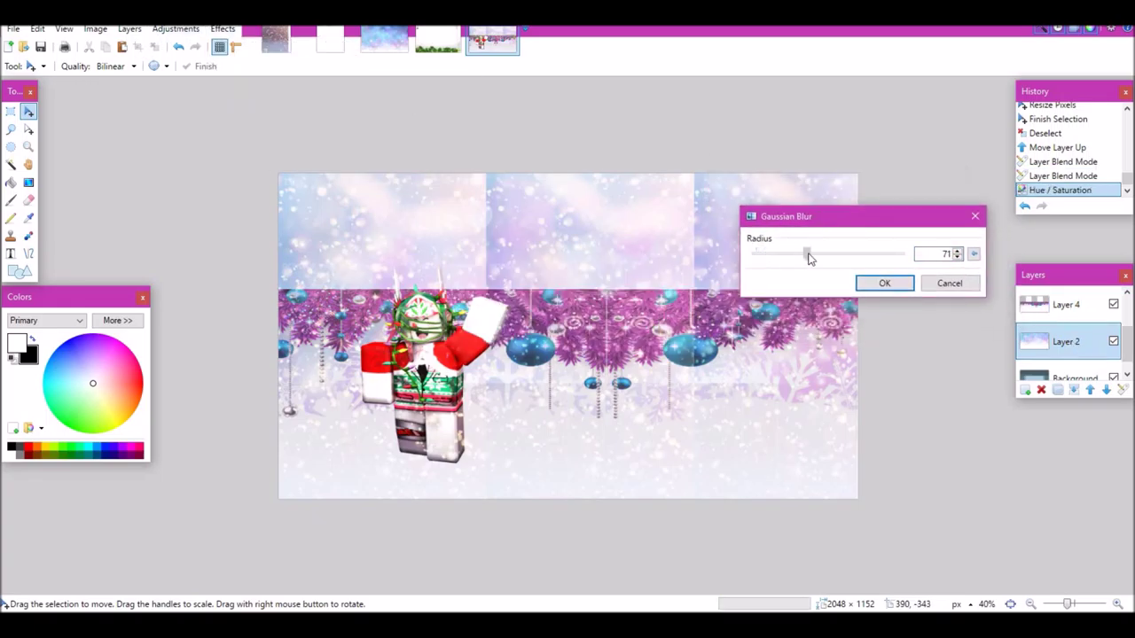
click(947, 283)
click(223, 28)
mouse_move(275, 103)
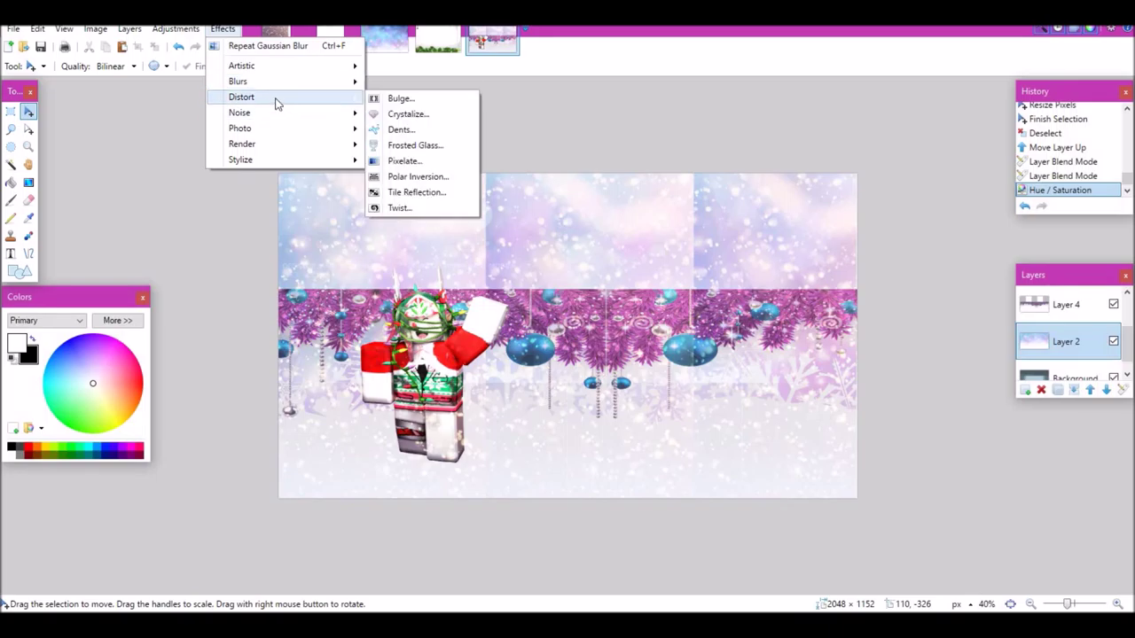
click(408, 114)
click(665, 372)
click(1113, 341)
click(1113, 325)
Step: Apply a Gaussian Blur with a small radius to the snowfall layer, Layer 5
scroll(1084, 337, up, 2)
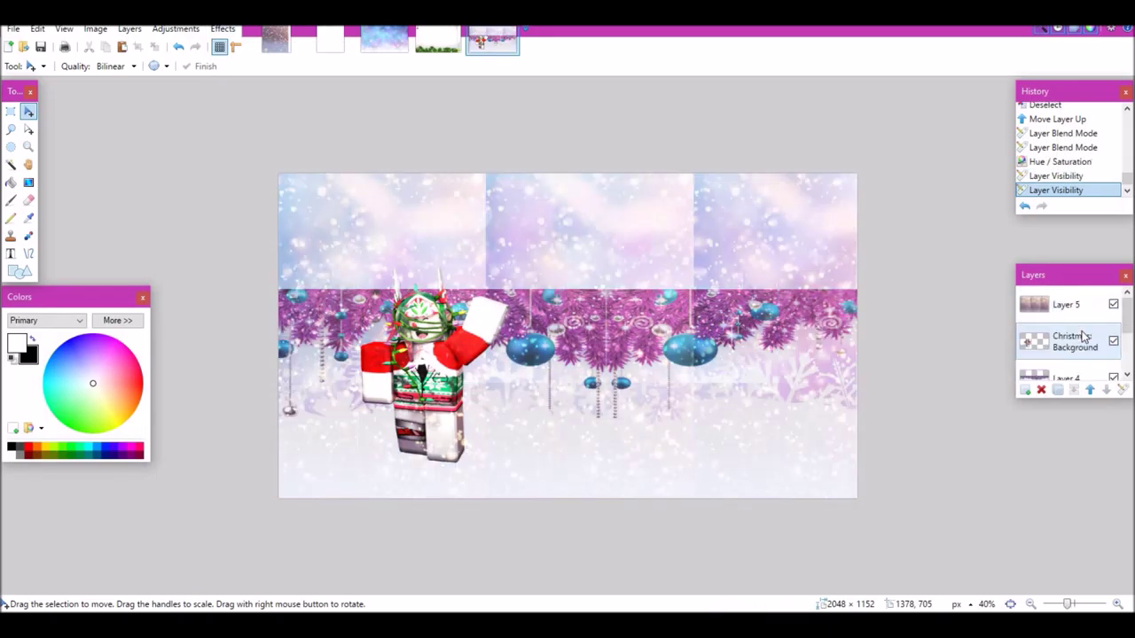
click(1066, 304)
click(222, 28)
mouse_move(238, 81)
click(403, 97)
drag(781, 126, 770, 129)
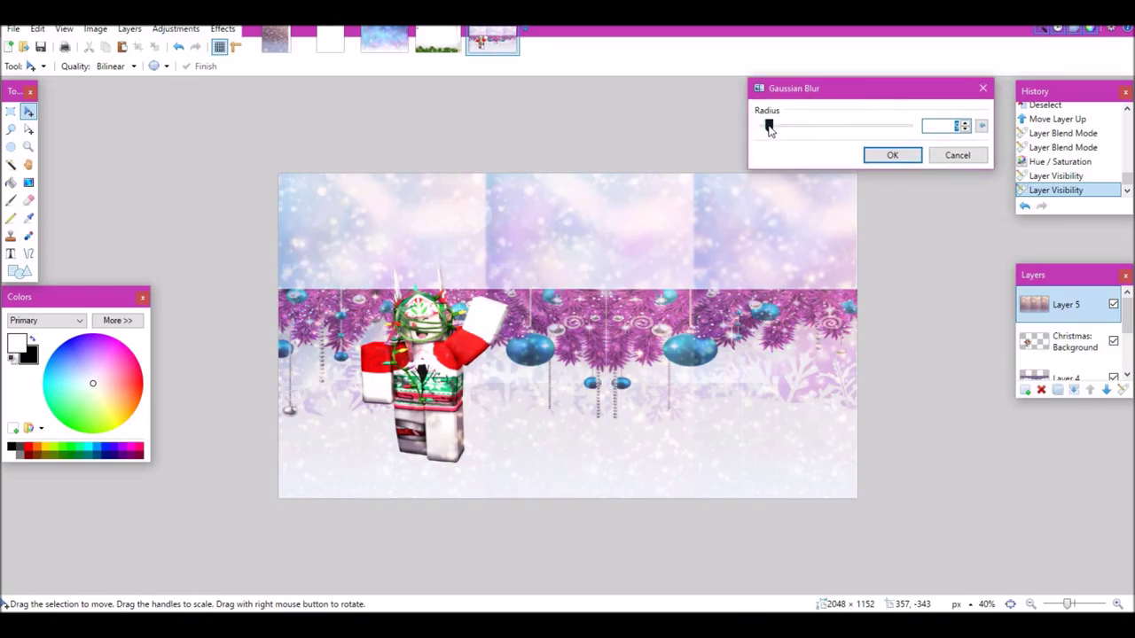
click(891, 155)
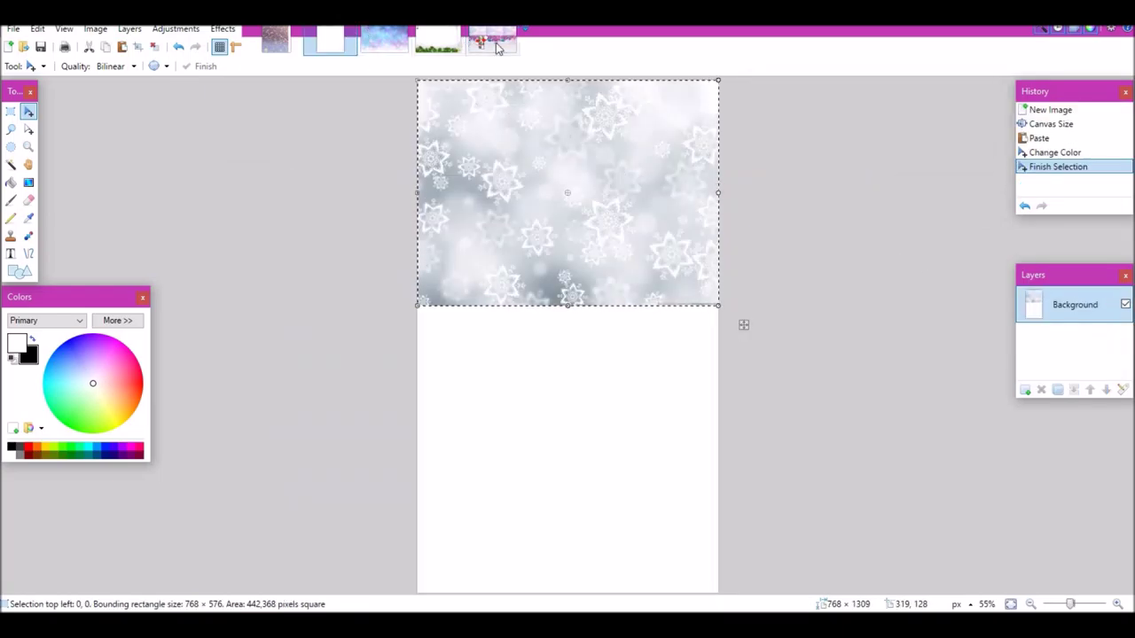
Step: Paste the grey snowflake image onto a new layer at the top of the banner's layer stack
click(498, 46)
click(1025, 390)
key(ctrl+v)
key(ctrl+v)
drag(420, 225, 637, 226)
key(ctrl+z)
key(ctrl+z)
Step: Extend the snowflake pattern across the banner's upper half with two more horizontally mirrored copies, and deselect
key(ctrl+v)
drag(278, 255, 726, 258)
key(ctrl+c)
key(ctrl+v)
drag(496, 254, 929, 266)
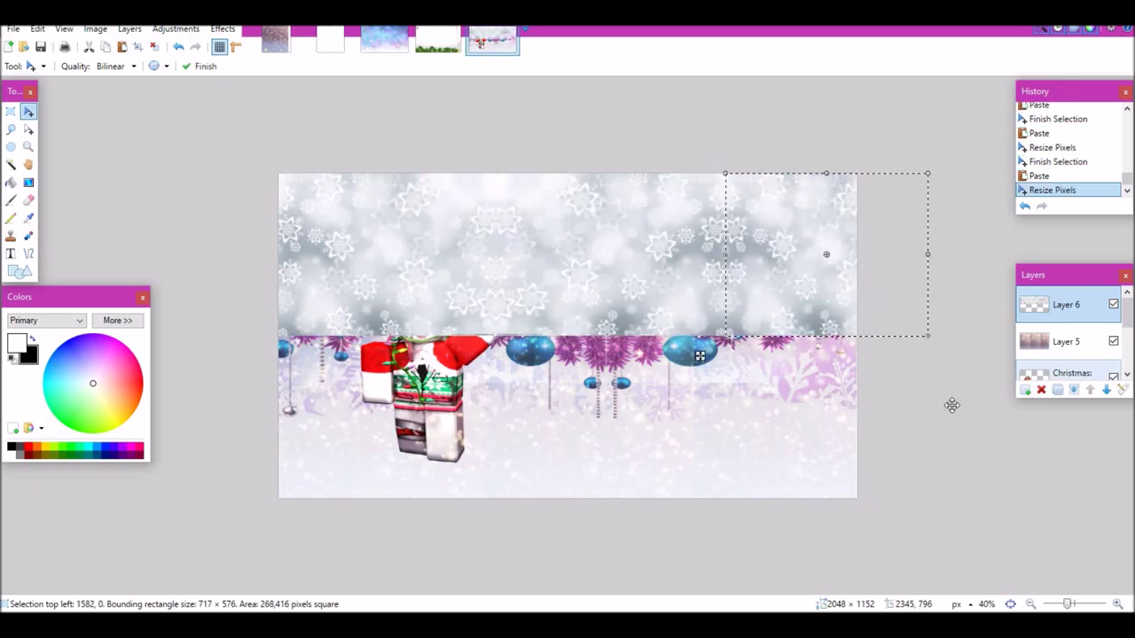
key(ctrl+d)
Step: Select the 2048 × 575 px snowflake area and fill the banner's lower half with a vertically mirrored copy of it
scroll(876, 421, up, 4)
click(11, 111)
drag(112, 80, 1066, 333)
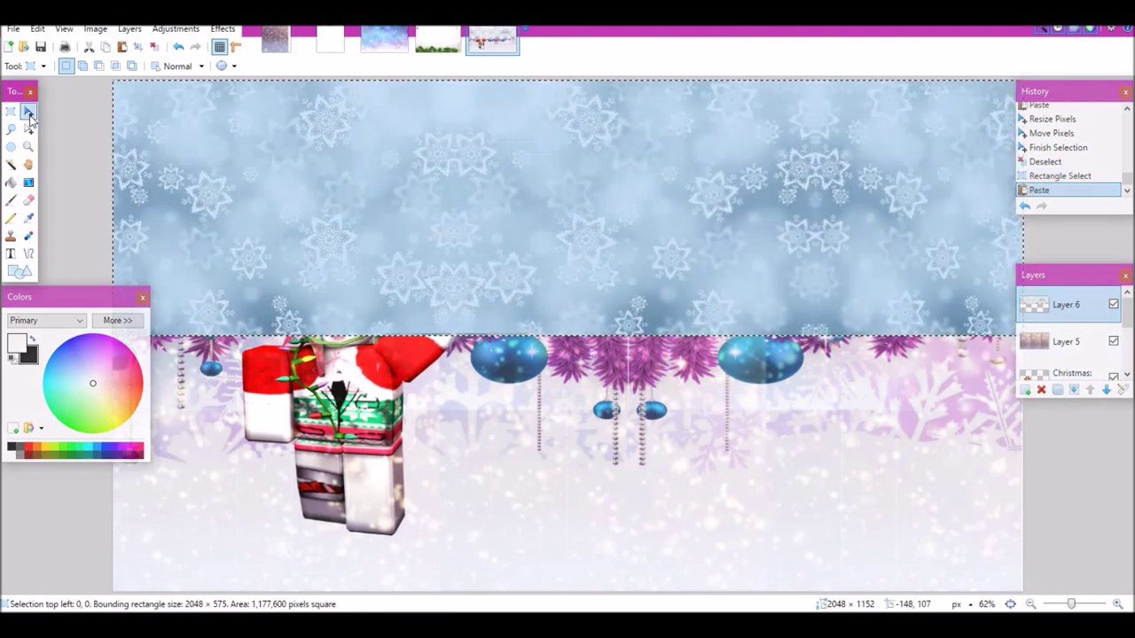
click(30, 115)
key(ctrl+c)
key(ctrl+v)
drag(568, 81, 610, 605)
scroll(82, 509, down, 6)
key(ctrl+d)
Step: Open the properties of the snowflake layer, Layer 6, and set its blend mode to Overlay
click(133, 30)
click(169, 180)
click(581, 321)
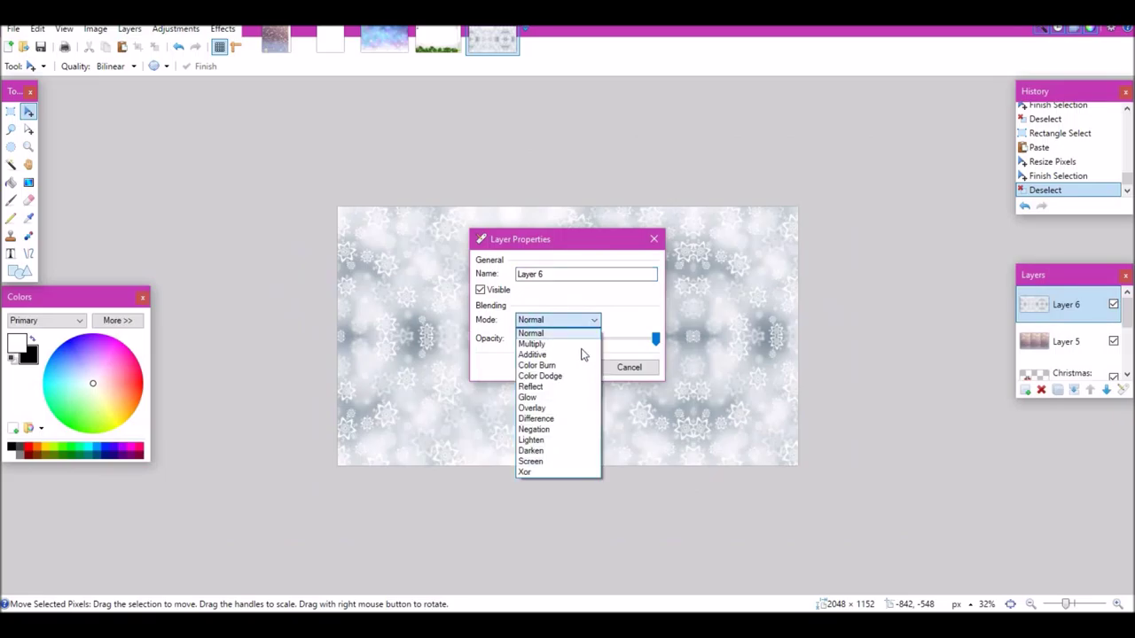
click(557, 408)
drag(570, 236, 901, 228)
Step: Try several other blend modes on Layer 6, including Darken, Lighten, Additive, Glow, Xor and Screen
click(886, 310)
click(866, 442)
click(887, 311)
click(873, 431)
click(887, 307)
click(862, 345)
click(889, 310)
click(859, 388)
click(890, 312)
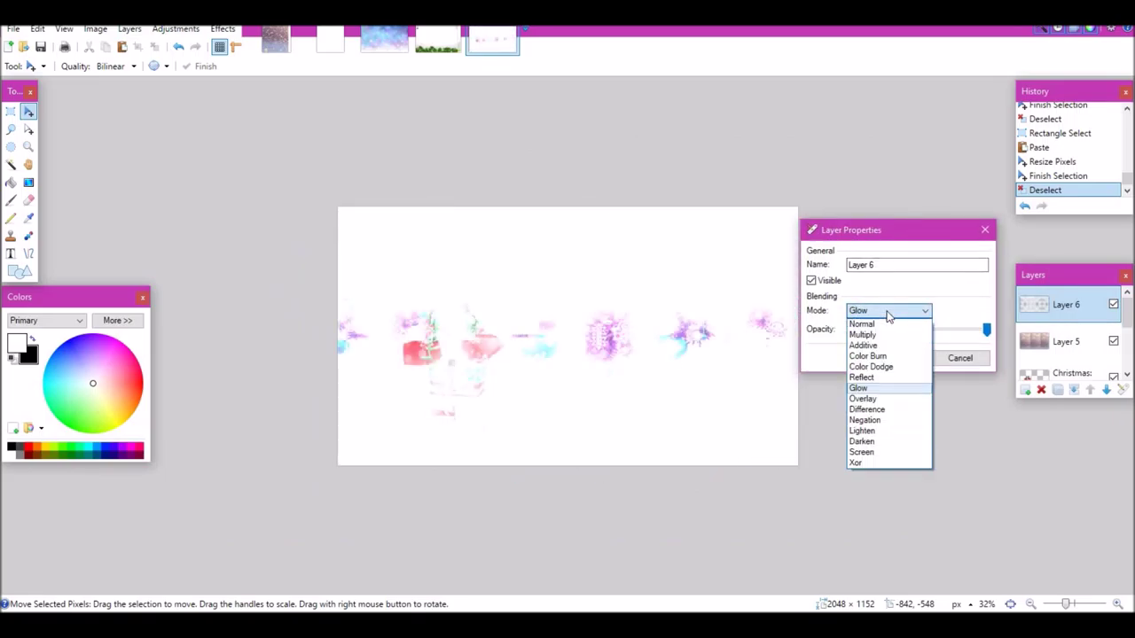
click(876, 463)
click(890, 313)
click(890, 453)
Step: Lower Layer 6's opacity and apply the Overlay blend mode
click(953, 329)
click(953, 329)
click(953, 329)
click(911, 315)
click(900, 397)
click(895, 358)
Step: Add a new layer and write MELANCHOLIC on it in red at text size 96
scroll(536, 417, up, 2)
scroll(544, 416, down, 1)
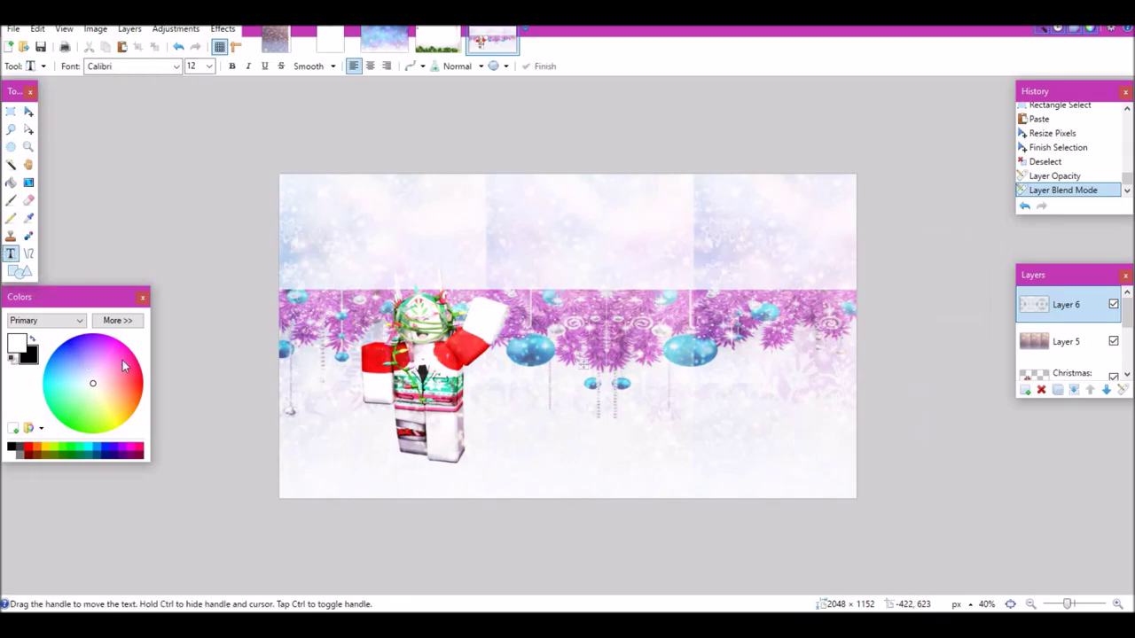
click(210, 67)
click(197, 264)
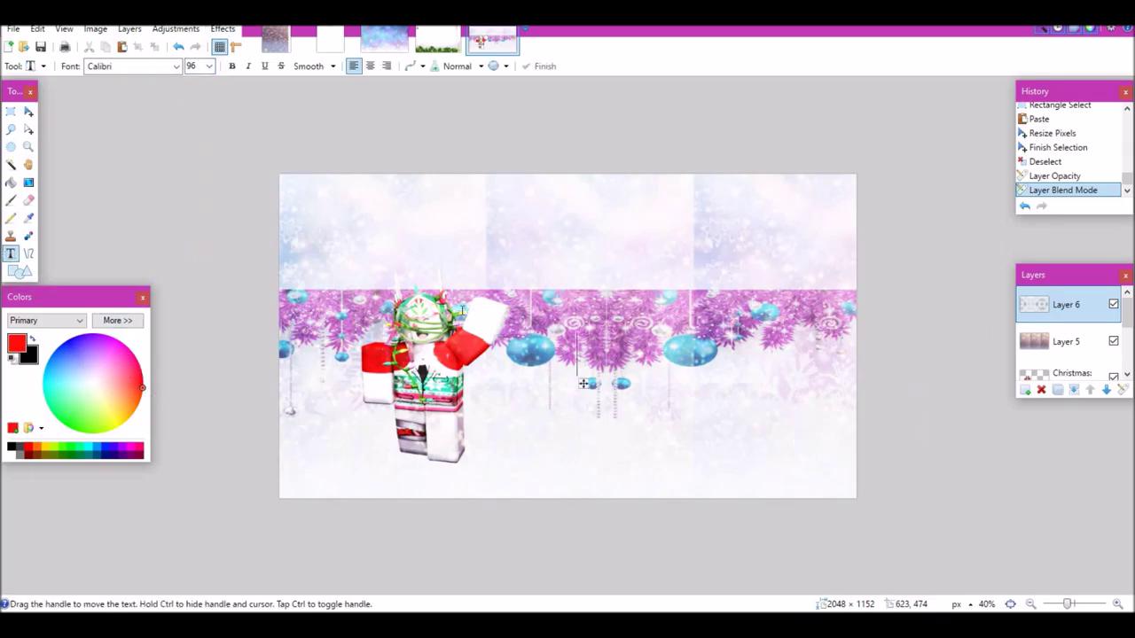
click(1025, 390)
click(570, 365)
text(MELA)
Step: Change the text's font to Goudy Stout at size 72 and position it beside the character
click(176, 65)
scroll(287, 232, down, 12)
click(251, 323)
click(209, 66)
click(200, 301)
mouse_move(854, 393)
mouse_down()
mouse_move(849, 337)
mouse_move(848, 411)
mouse_up()
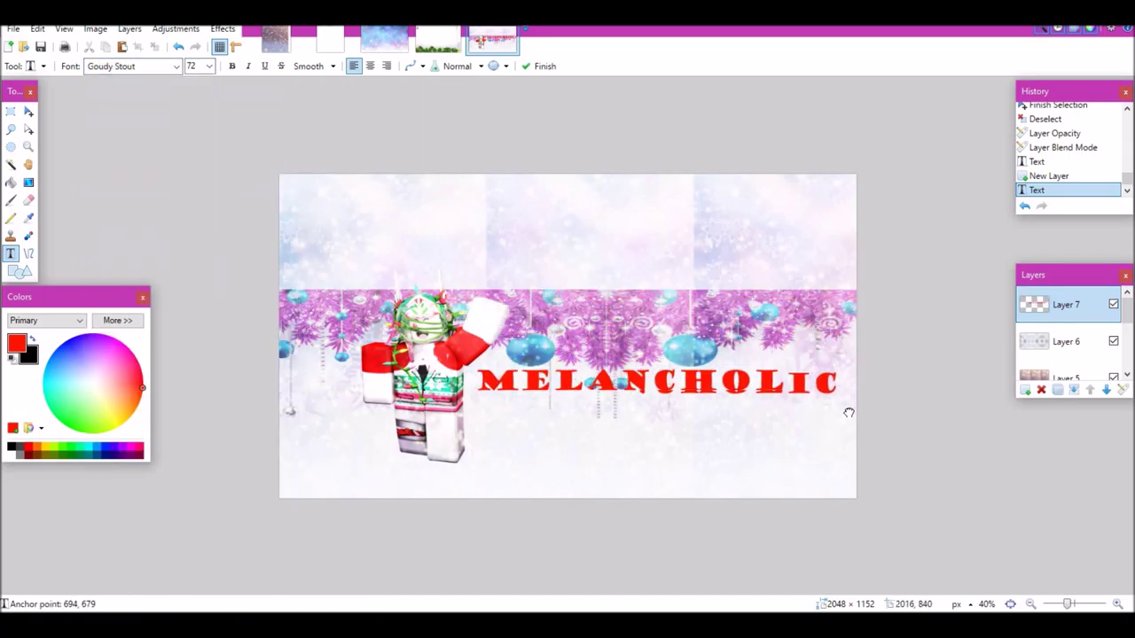
Step: Repeat the MELANCHOLIC text in green, hex 00C603, on a new layer over the red text
click(118, 320)
click(67, 428)
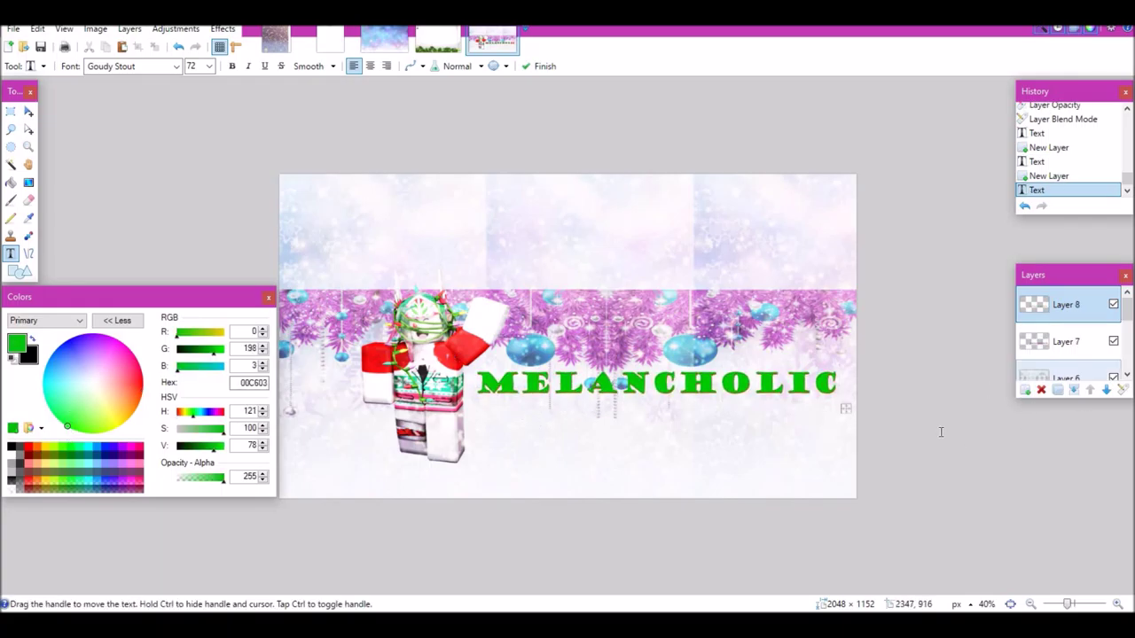
Step: Erase the green letter M on Layer 8 to reveal the red M beneath it
click(10, 112)
scroll(579, 355, up, 4)
drag(469, 440, 373, 368)
key(Delete)
click(1055, 342)
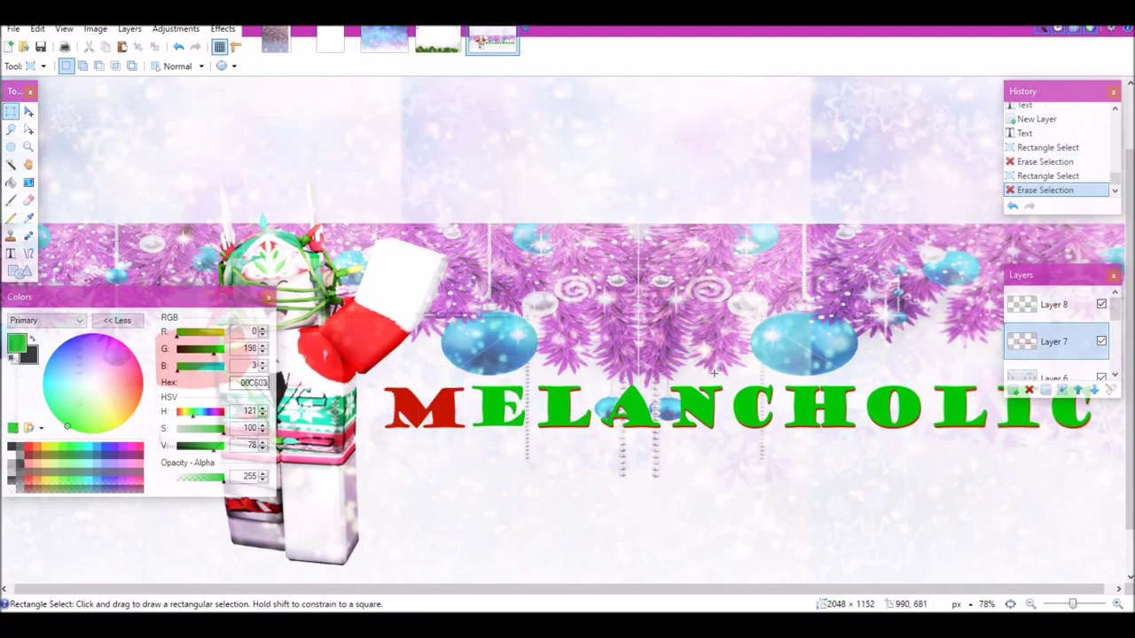
click(1055, 304)
drag(597, 438, 525, 374)
key(Delete)
key(ctrl+z)
click(647, 436)
Step: Erase the green L, N, H, second L and final C on Layer 8 to alternate red and green letters
drag(596, 435, 539, 375)
key(Delete)
drag(731, 435, 709, 409)
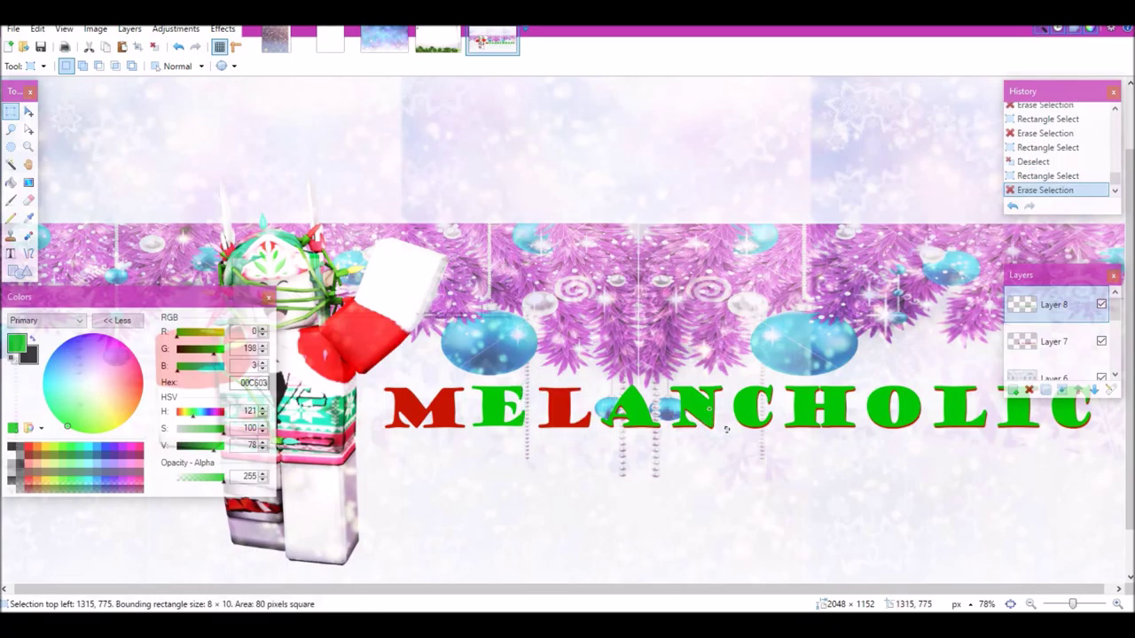
key(Delete)
drag(1050, 398, 1047, 376)
key(Delete)
click(1055, 341)
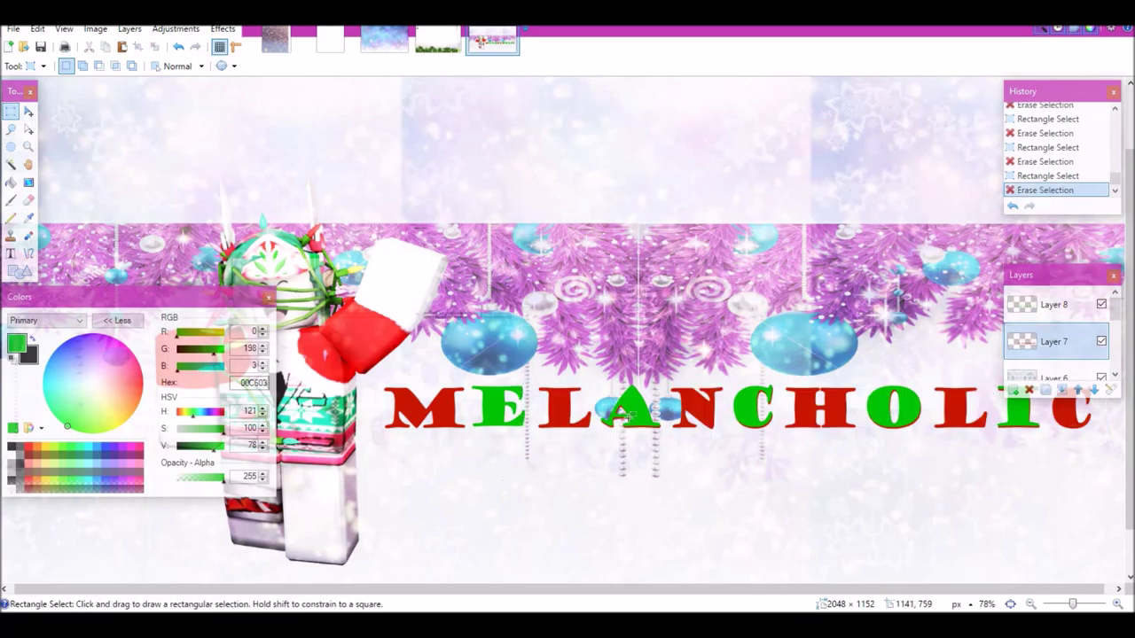
Step: Erase the red letters on Layer 7 that lie beneath the green letters, including the O and the I
key(Delete)
drag(923, 429, 868, 381)
key(ctrl+z)
key(ctrl+z)
key(Delete)
drag(918, 432, 884, 382)
drag(1045, 434, 992, 375)
key(Delete)
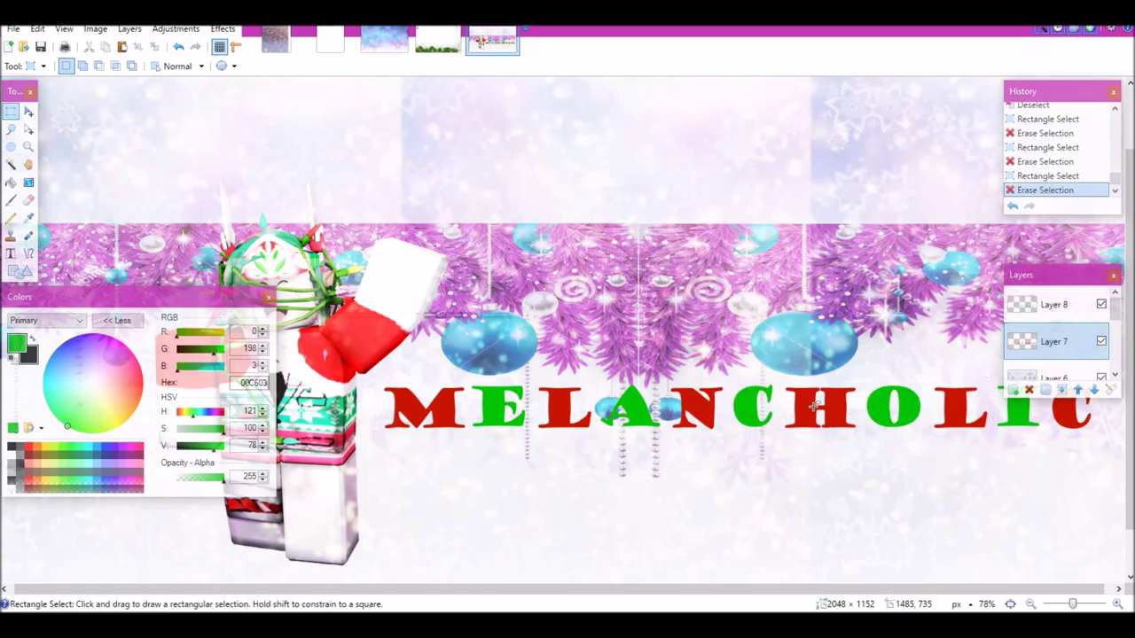
scroll(642, 448, down, 3)
scroll(642, 449, up, 1)
click(27, 112)
click(1025, 390)
click(1106, 390)
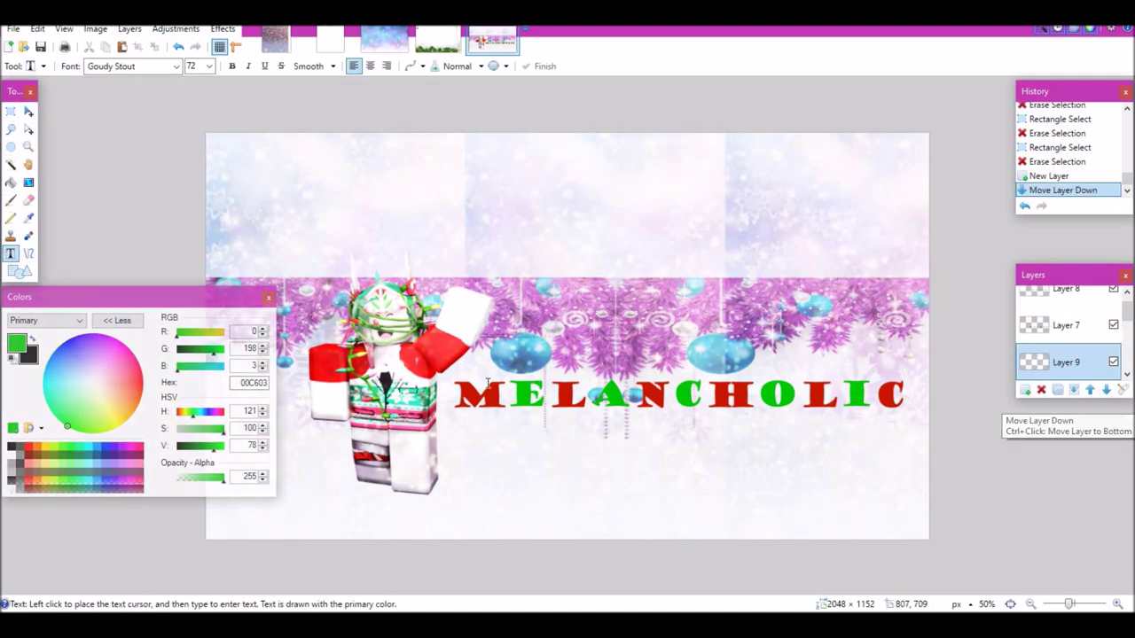
click(1025, 390)
click(1114, 362)
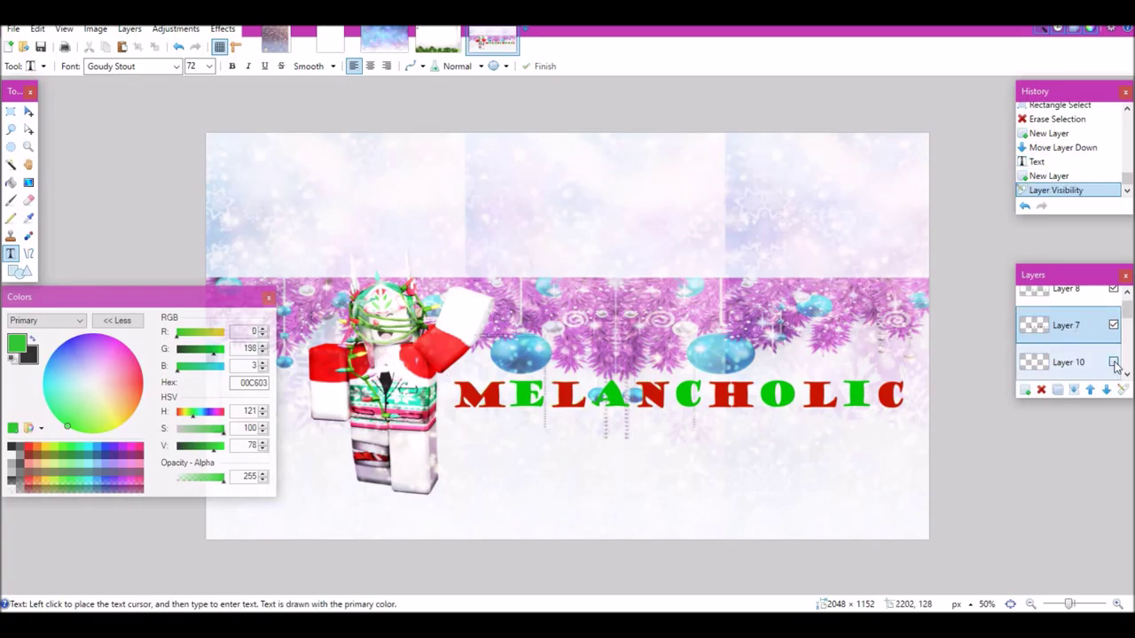
click(1042, 390)
click(1114, 362)
click(1114, 362)
click(1025, 390)
mouse_move(1126, 313)
mouse_down()
mouse_move(1123, 325)
mouse_move(1127, 306)
mouse_up()
click(1041, 390)
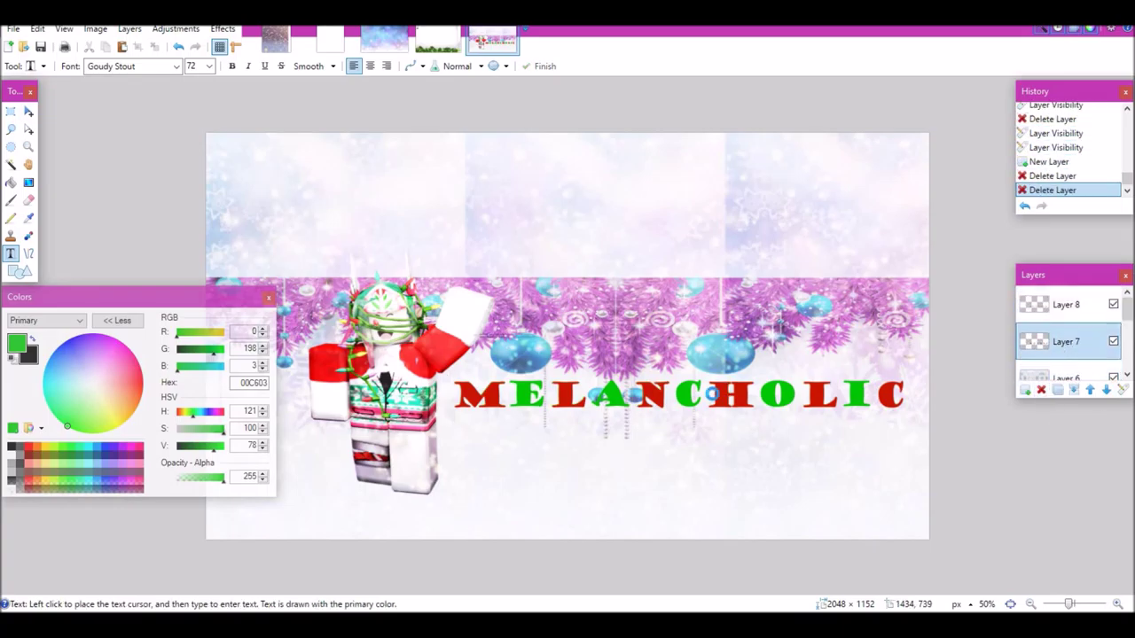
Step: Paste a copy of the red letters onto a new layer above Layer 7 and the green letters onto one above Layer 8
key(ctrl+v)
key(ctrl+z)
click(1025, 390)
key(ctrl+v)
click(1064, 307)
click(1025, 390)
key(ctrl+v)
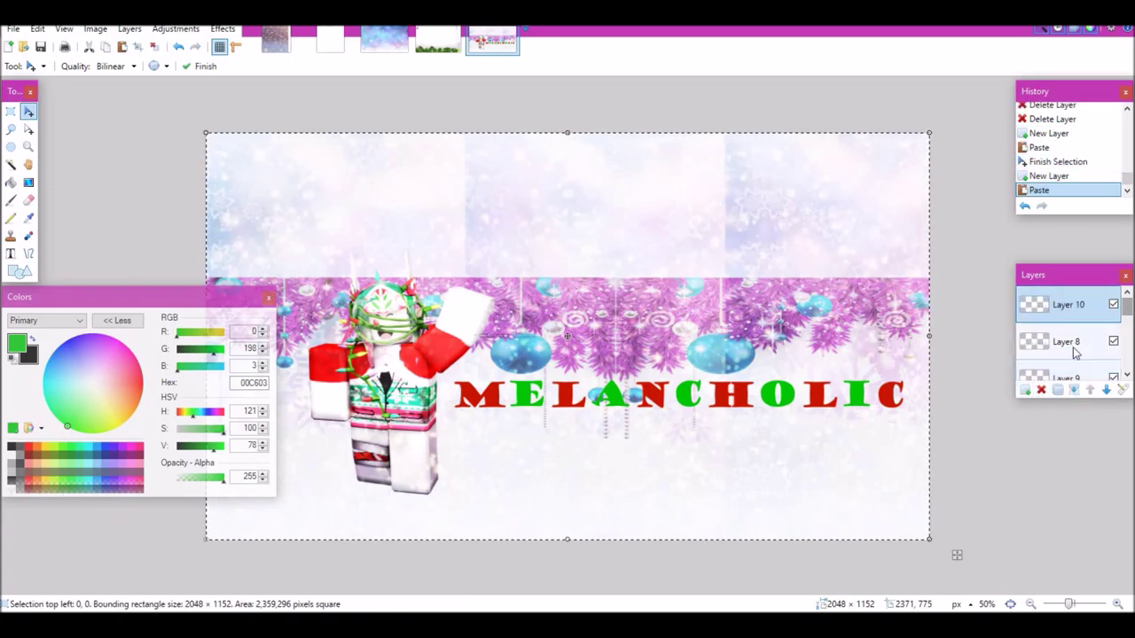
Step: Apply a Gaussian Blur to the green letters on Layer 8 to create a glow behind their sharp copy
click(1064, 342)
key(ctrl+d)
click(223, 29)
mouse_move(239, 81)
click(408, 105)
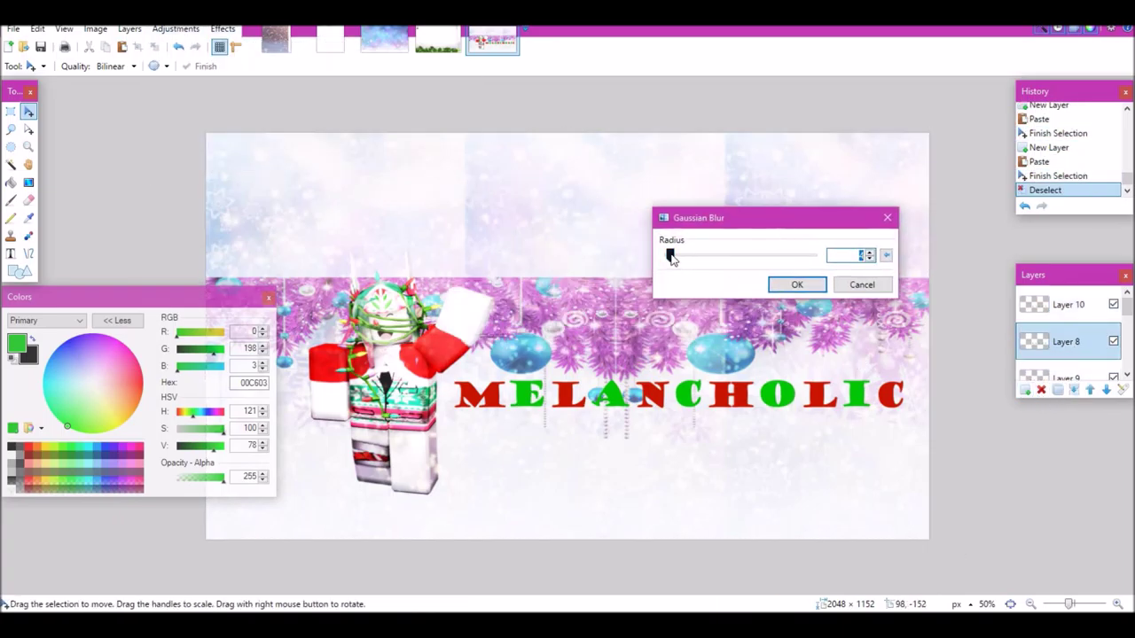
click(797, 284)
Step: Apply a Gaussian Blur to the red letters on Layer 7 to create a matching glow
click(1065, 362)
click(222, 28)
mouse_move(240, 80)
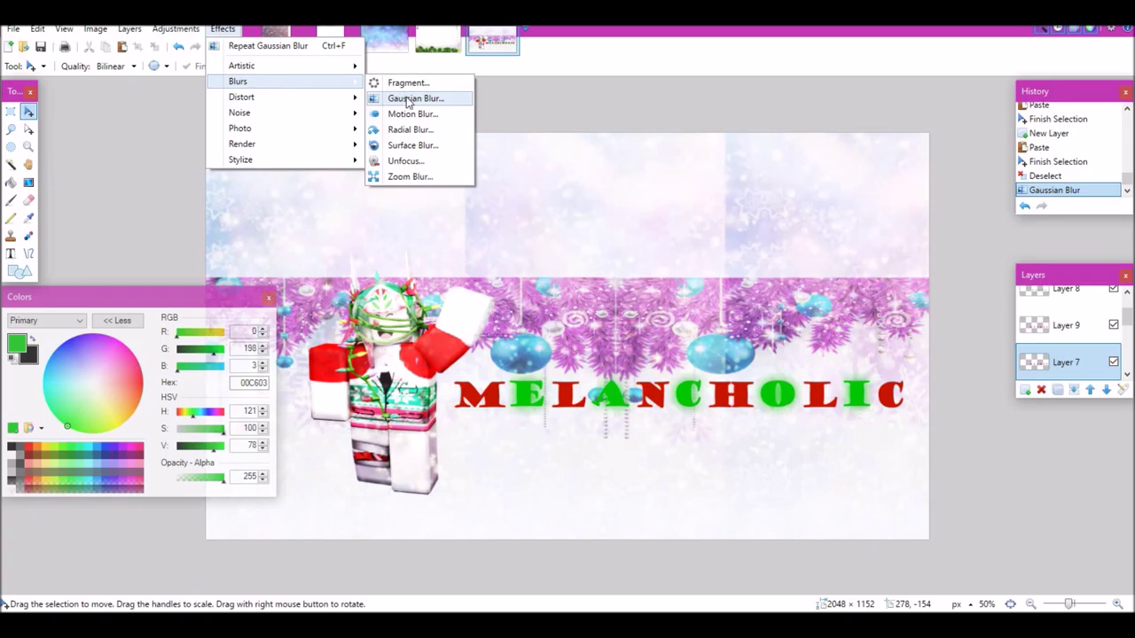
click(405, 97)
click(593, 341)
Step: Recolor the blurred red letters on Layer 7 with a Hue / Saturation adjustment
click(176, 29)
click(206, 109)
drag(468, 274, 581, 274)
drag(631, 228, 728, 125)
click(685, 268)
Step: Recolor the blurred green letters on Layer 8 using Hue / Saturation with hue -147, saturation 90 and lightness 19
drag(1129, 323, 1129, 319)
click(1067, 308)
click(176, 28)
click(205, 109)
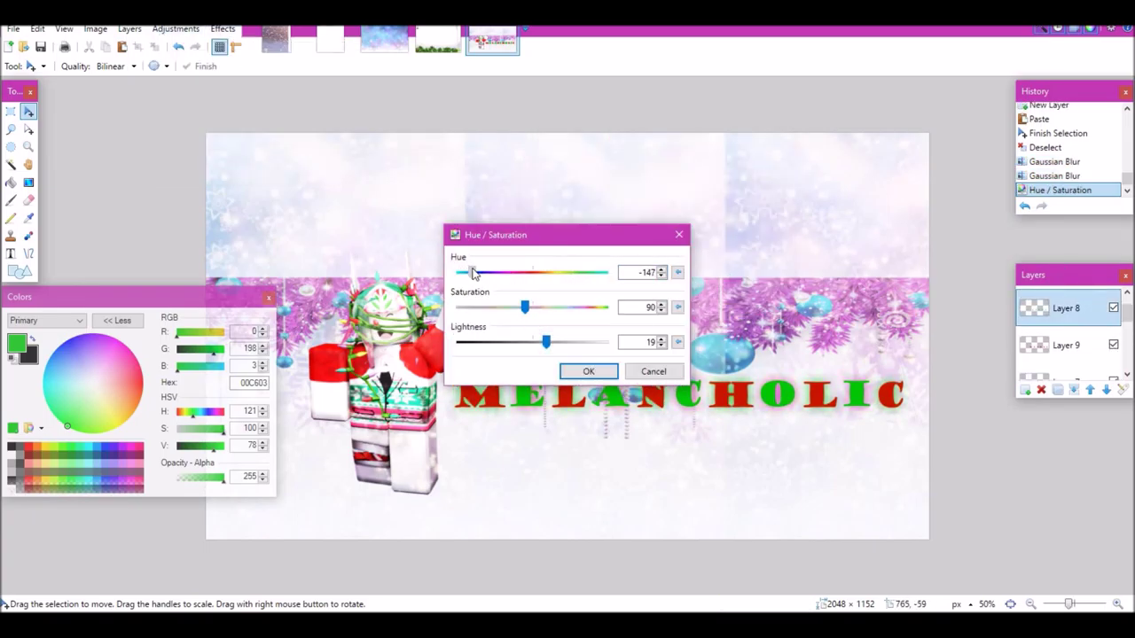
drag(620, 234, 620, 144)
click(588, 279)
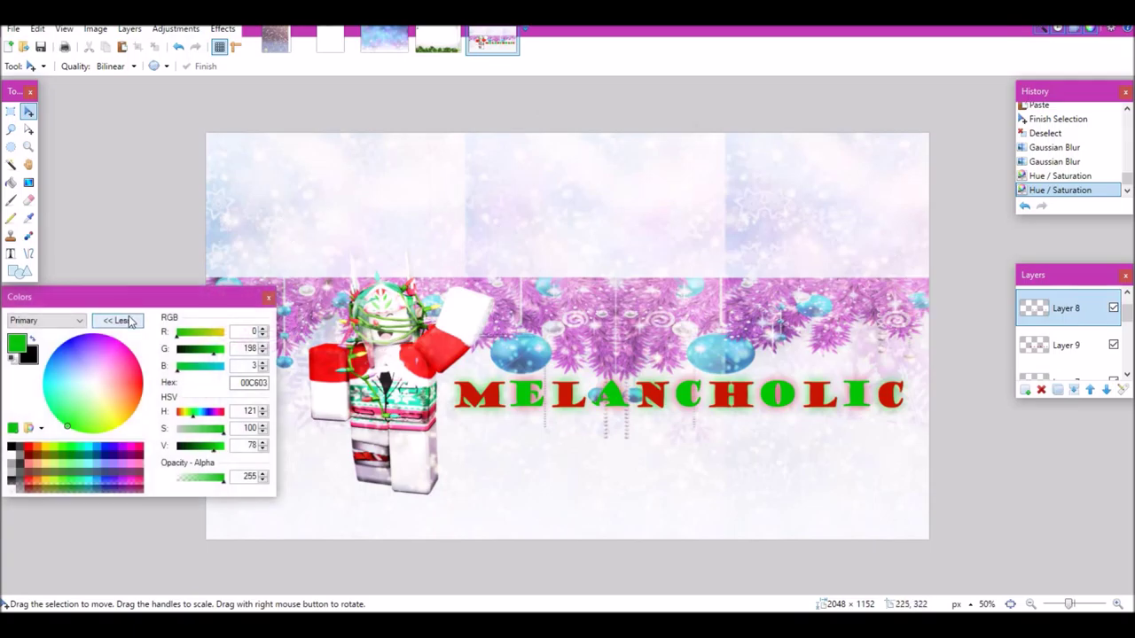